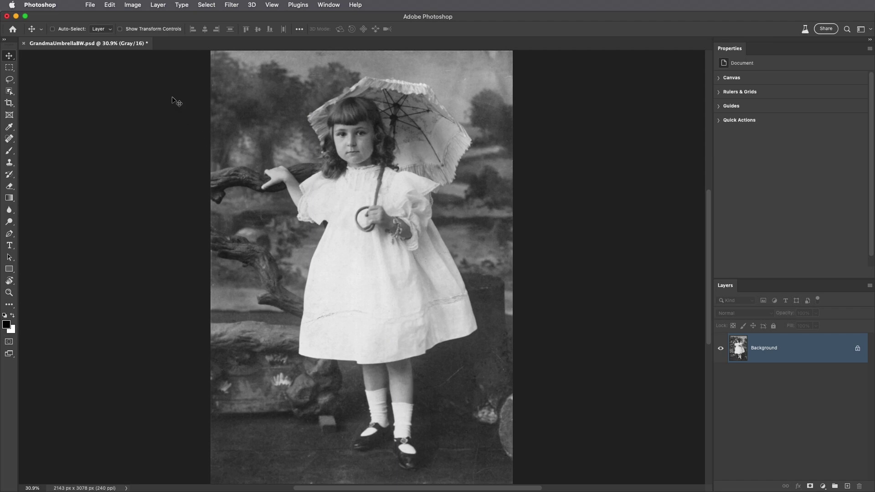
# Step: Convert the grayscale portrait to RGB Color and make its layer a smart object
pyautogui.click(138, 6)
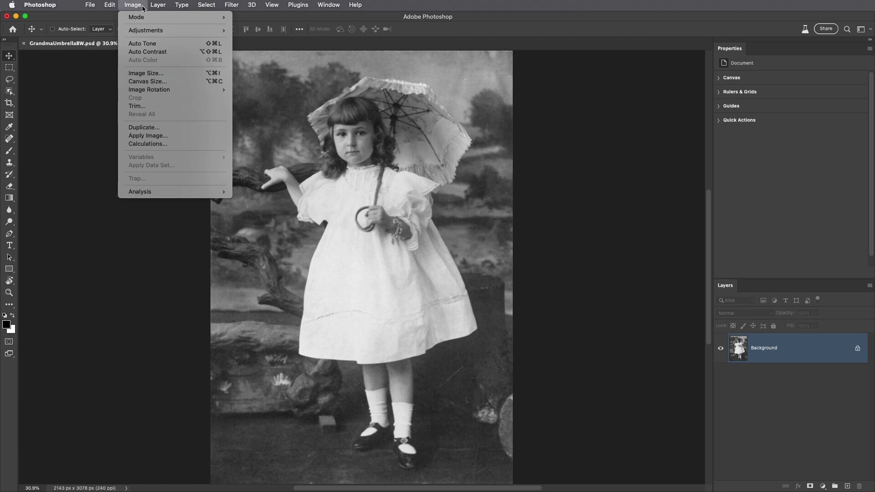
pyautogui.moveTo(136, 17)
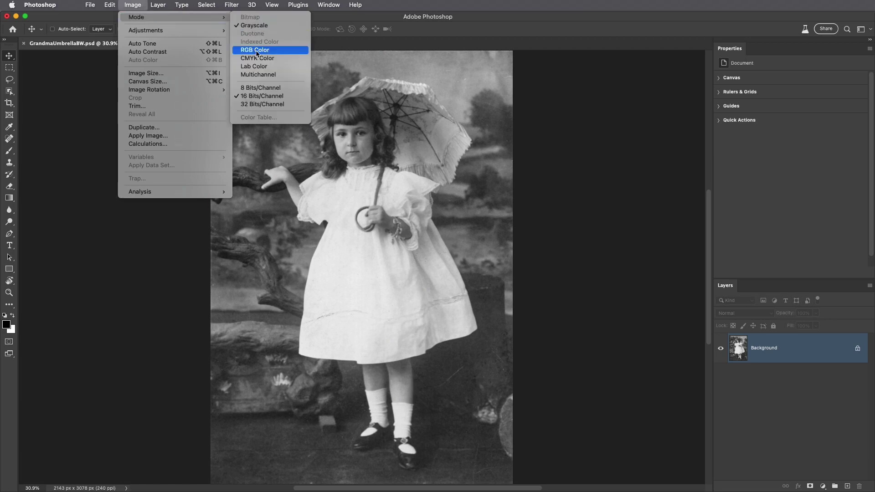
pyautogui.click(255, 50)
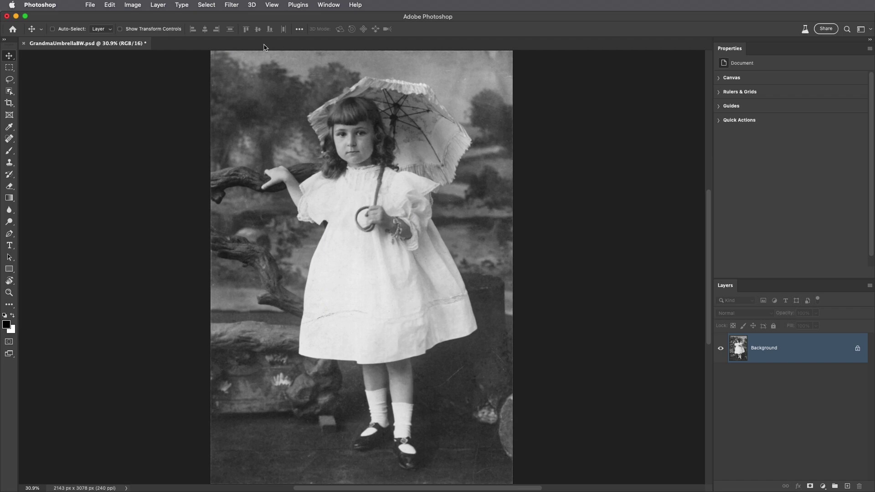
pyautogui.click(232, 5)
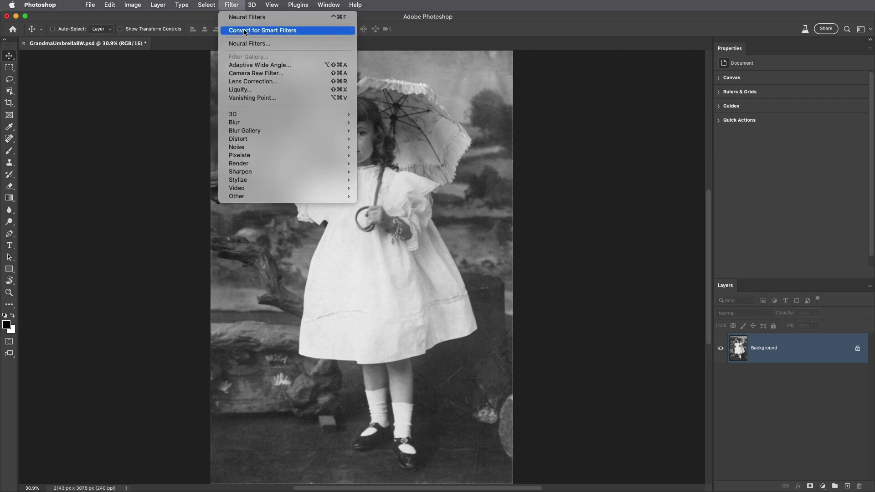
pyautogui.click(309, 31)
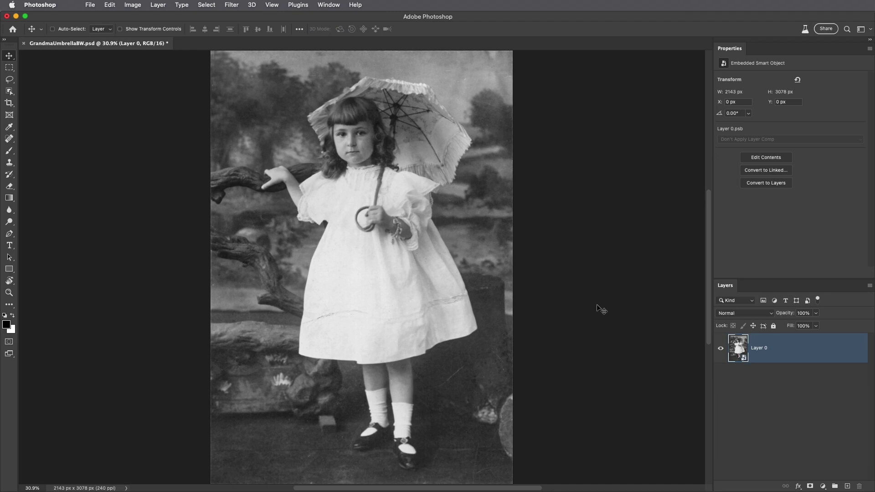
# Step: Rename the smart object layer 'original' and duplicate it
pyautogui.doubleClick(761, 348)
pyautogui.write('original')
pyautogui.press('Return')
pyautogui.press('super+j')
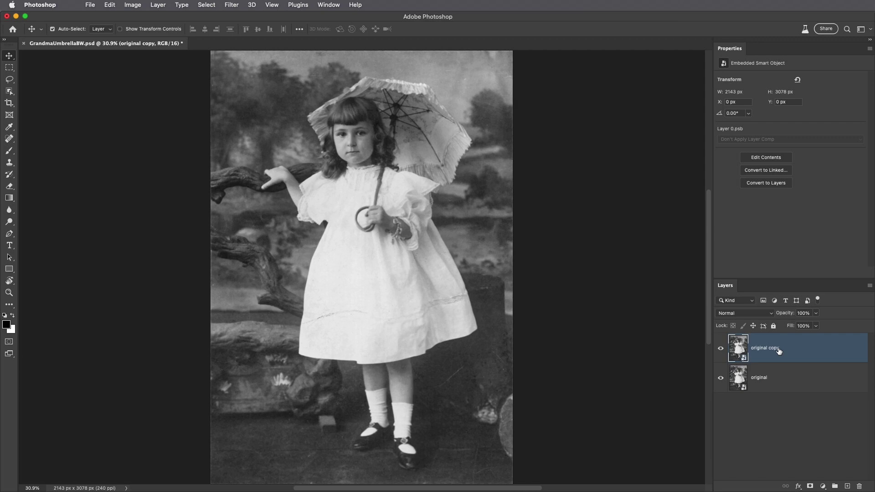
pyautogui.press('super+j')
pyautogui.press('super+j')
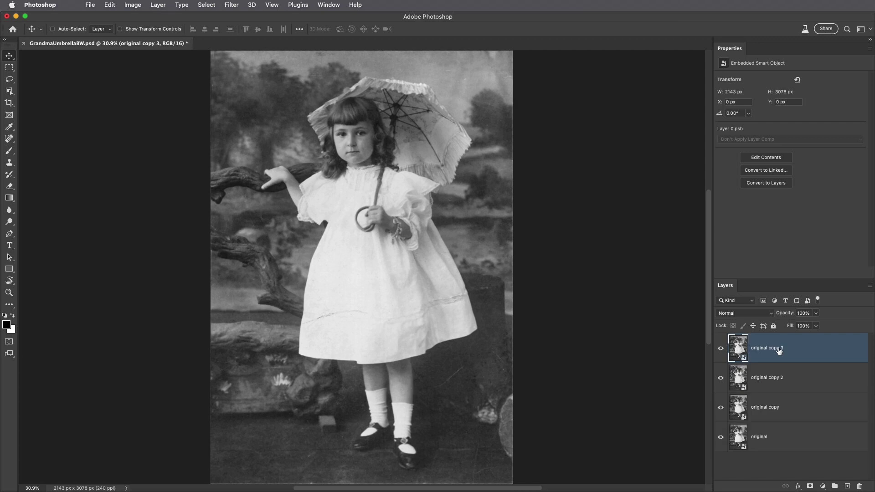
# Step: Rename the copies 'restoration', 'face' and 'color'
pyautogui.doubleClick(765, 408)
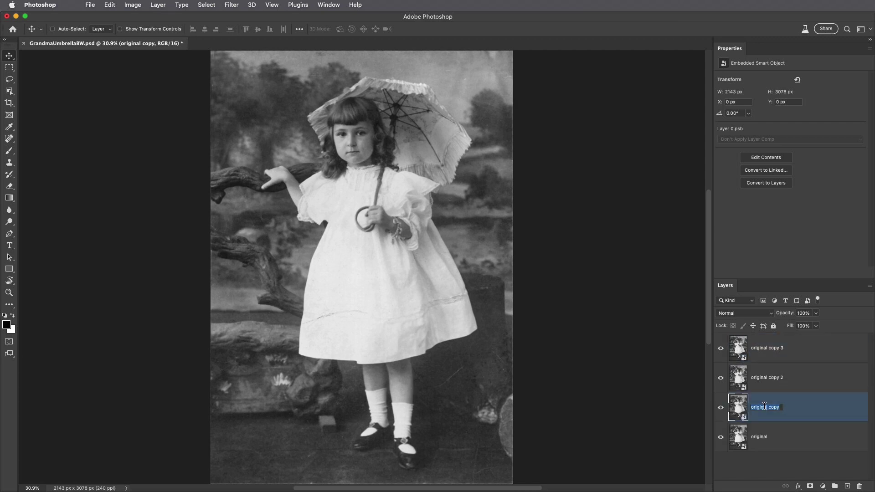
pyautogui.write('restoration')
pyautogui.press('Return')
pyautogui.doubleClick(767, 379)
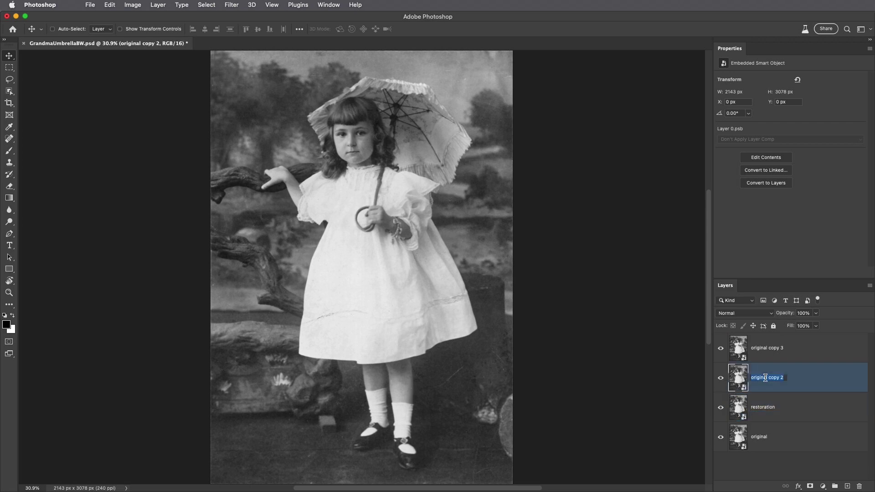
pyautogui.write('face')
pyautogui.doubleClick(765, 349)
pyautogui.write('color')
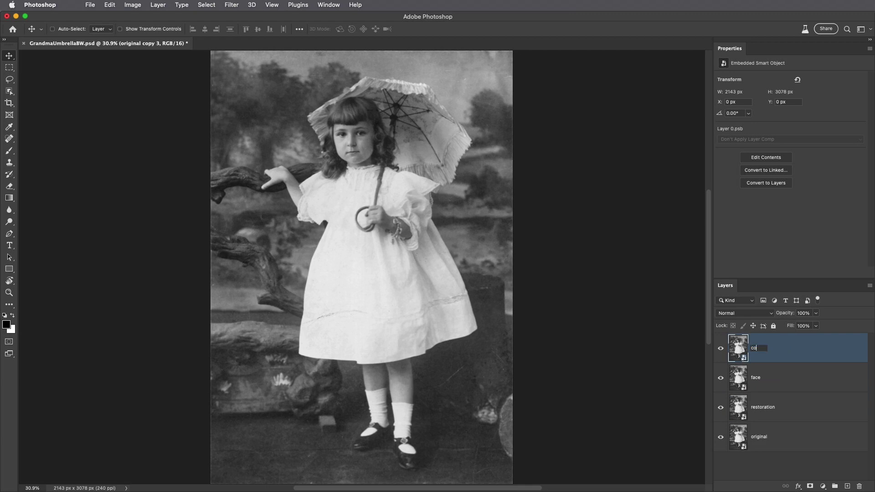
pyautogui.press('Return')
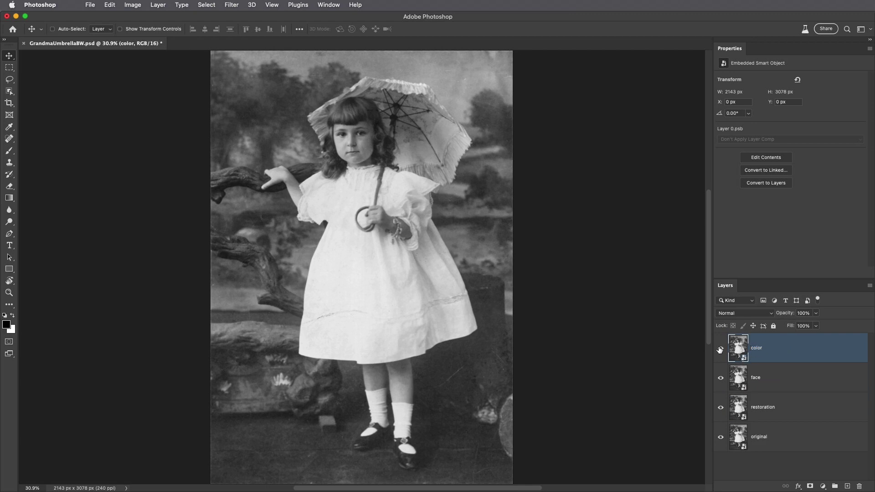
# Step: Hide the color and face layers and select the restoration layer
pyautogui.click(721, 349)
pyautogui.click(721, 380)
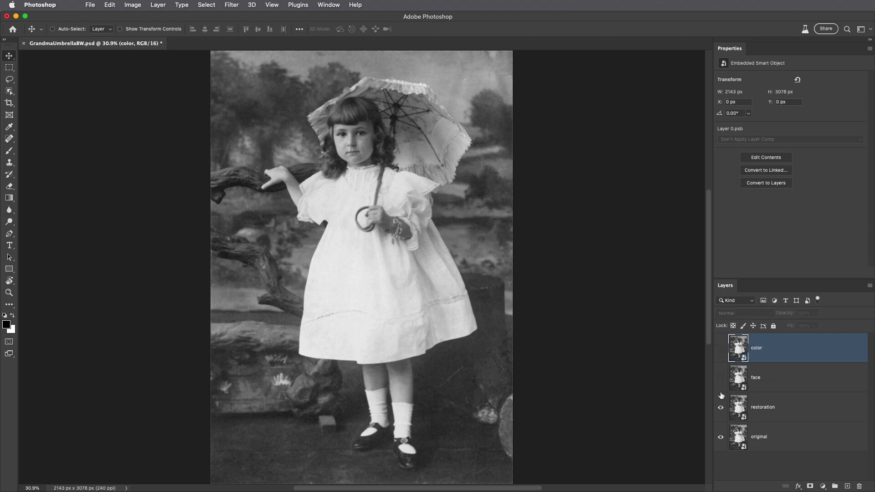
pyautogui.click(783, 407)
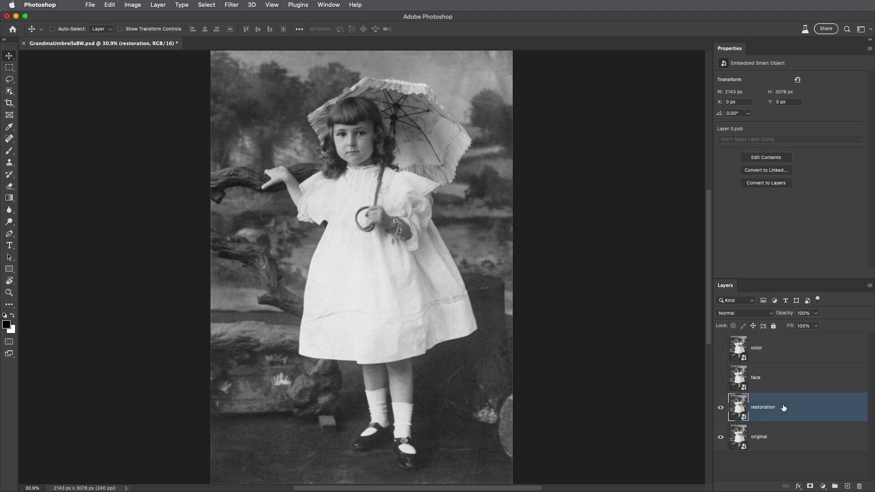
# Step: Enable the Photo Restoration neural filter on the restoration layer
pyautogui.click(236, 8)
pyautogui.click(283, 45)
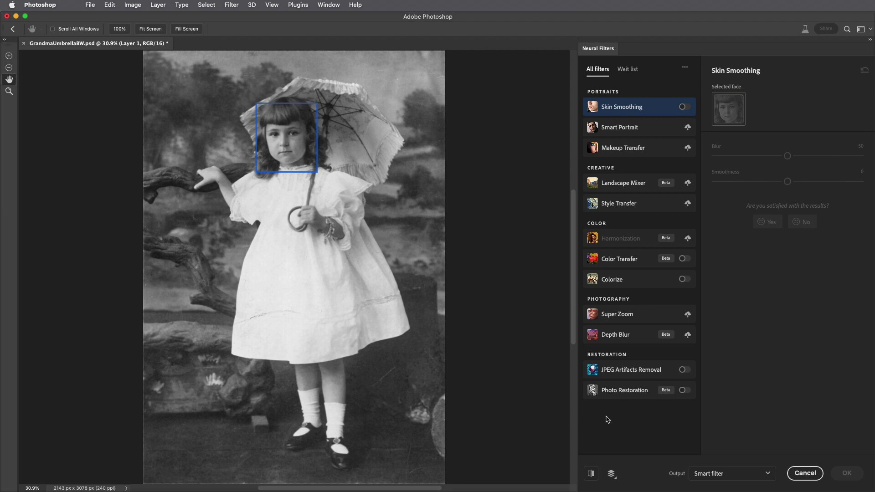
pyautogui.click(684, 391)
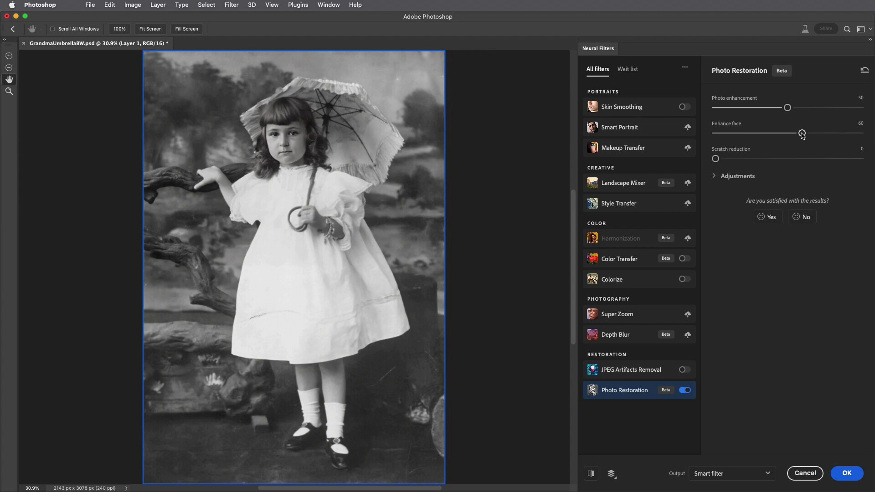
# Step: Set Enhance face and Scratch reduction to 50, viewing the face at 100%
pyautogui.moveTo(802, 132); pyautogui.dragTo(788, 135)
pyautogui.moveTo(716, 159); pyautogui.dragTo(788, 159)
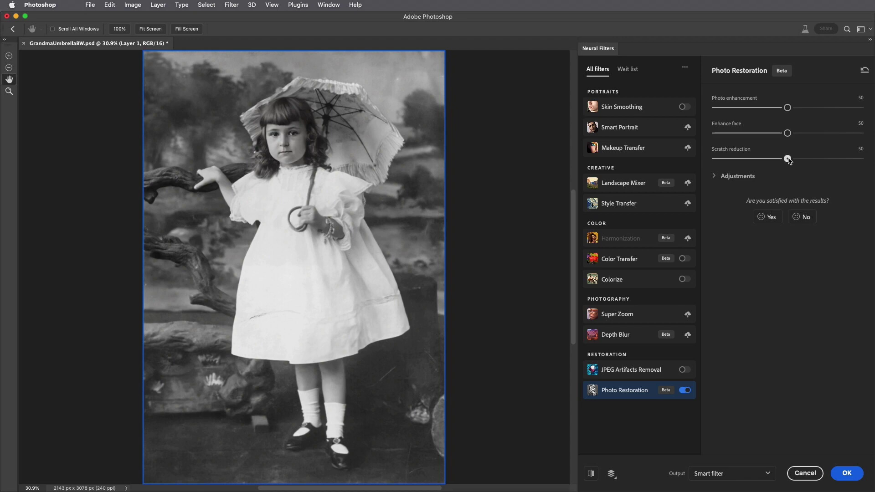
pyautogui.press('super+1')
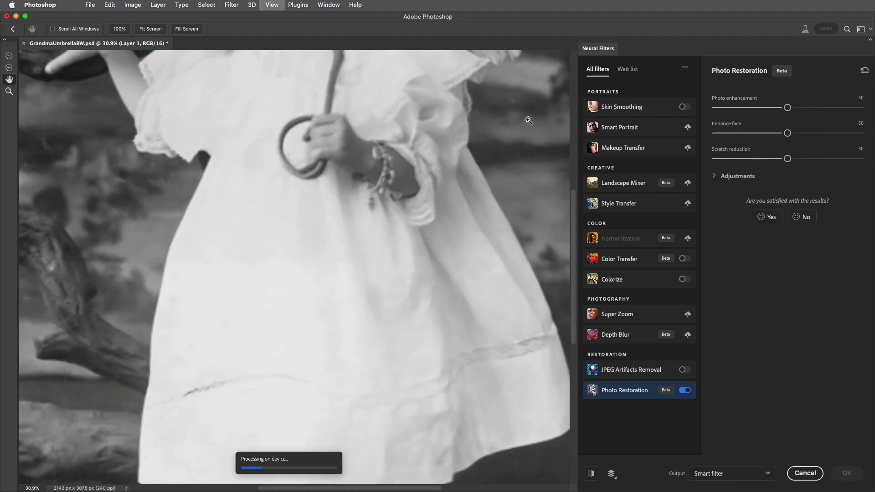
pyautogui.moveTo(369, 106)
pyautogui.mouseDown()
pyautogui.moveTo(362, 288)
pyautogui.moveTo(383, 304)
pyautogui.mouseUp()
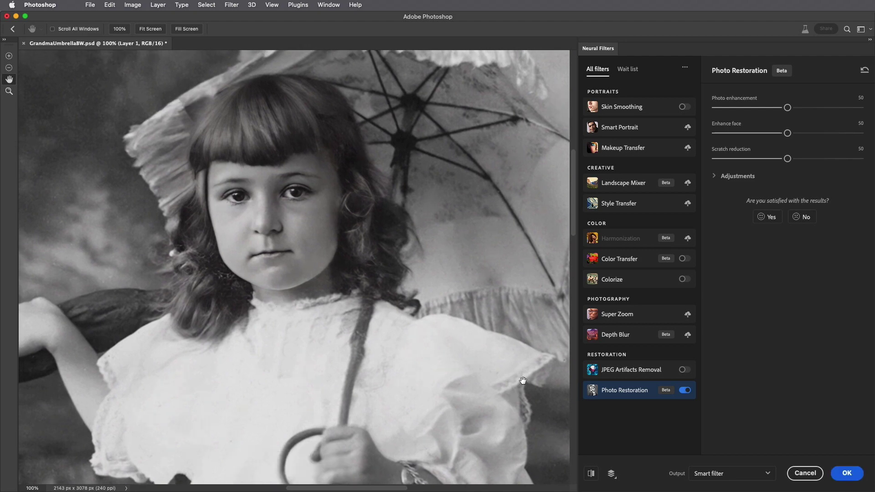
# Step: Lower Enhance face to 20 after comparing the preview with the original
pyautogui.click(591, 473)
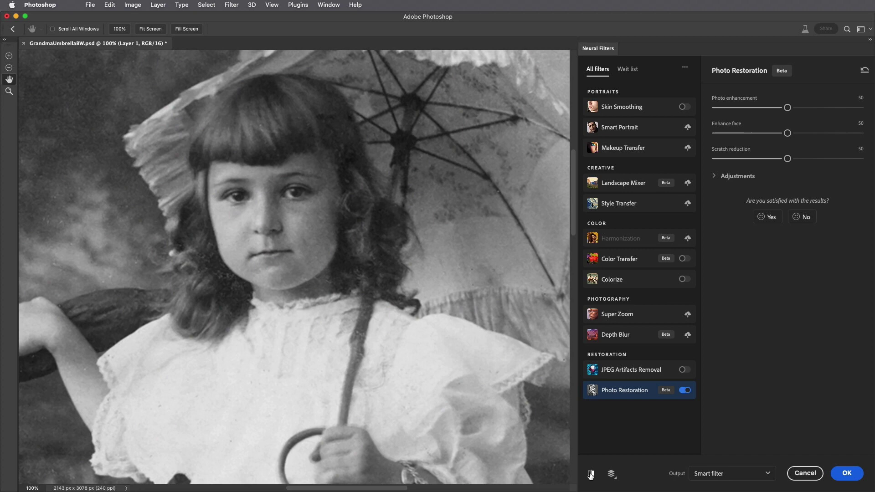
pyautogui.click(590, 475)
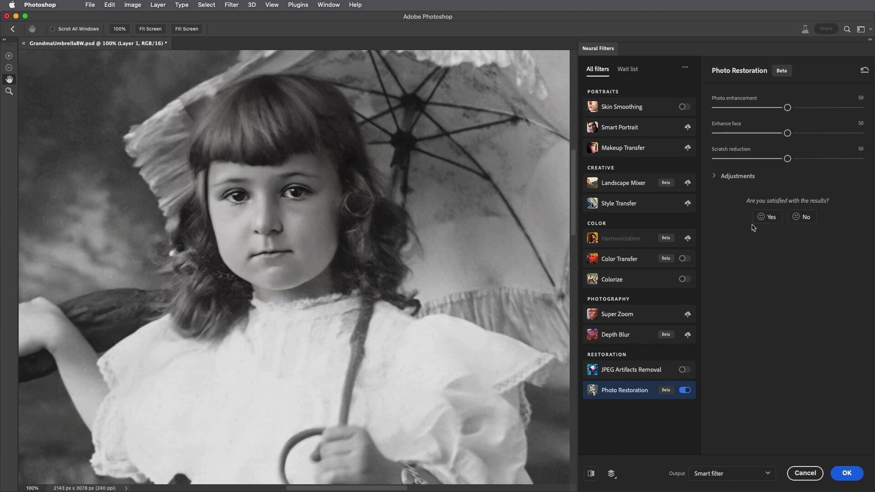
pyautogui.moveTo(788, 134); pyautogui.dragTo(745, 133)
pyautogui.click(714, 176)
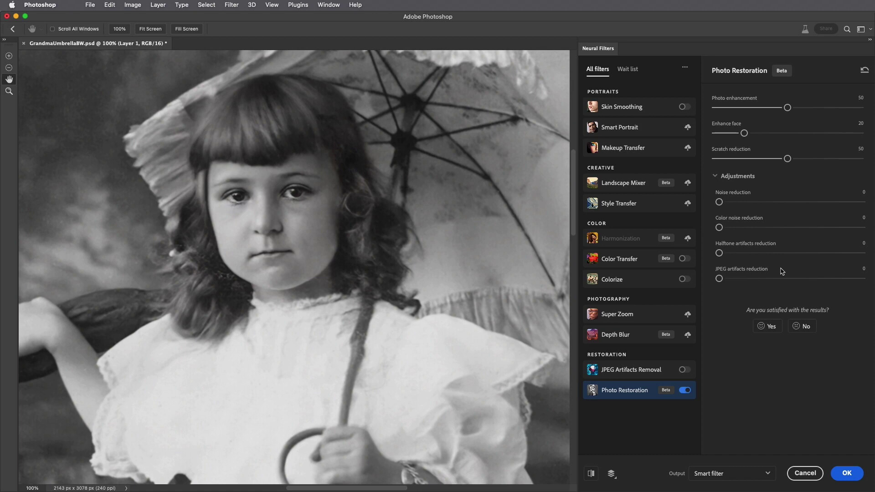
pyautogui.click(715, 177)
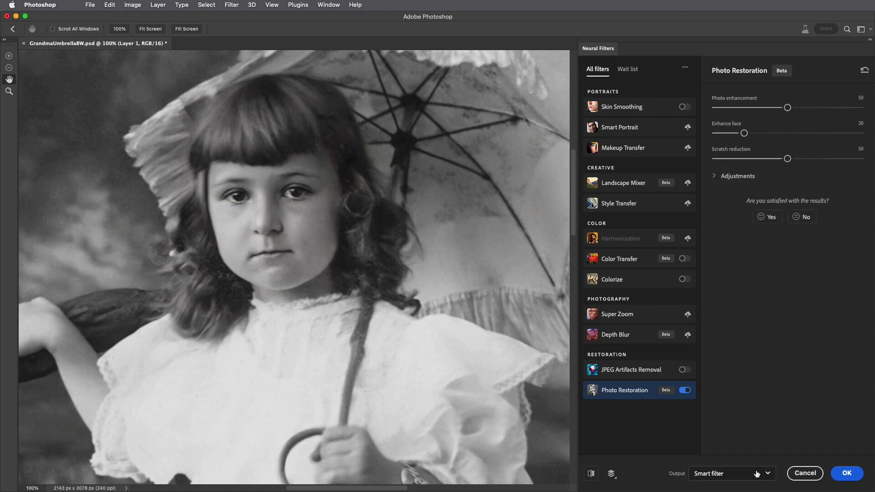
# Step: Apply Photo Restoration as a smart filter and compare the layer with and without it
pyautogui.click(847, 473)
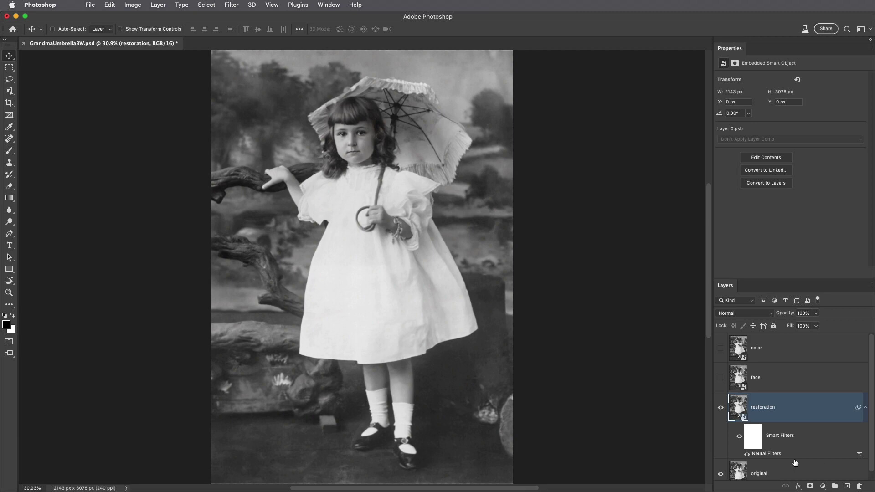
pyautogui.click(746, 455)
pyautogui.click(720, 409)
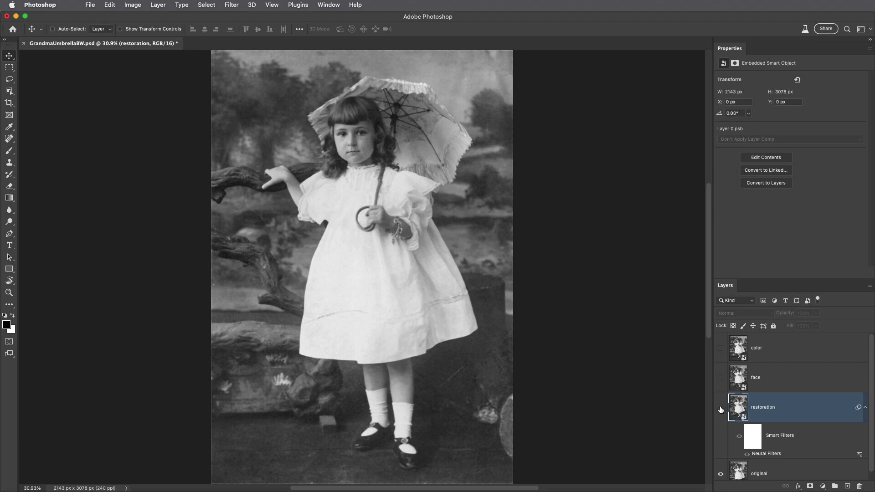
pyautogui.click(720, 408)
pyautogui.click(721, 410)
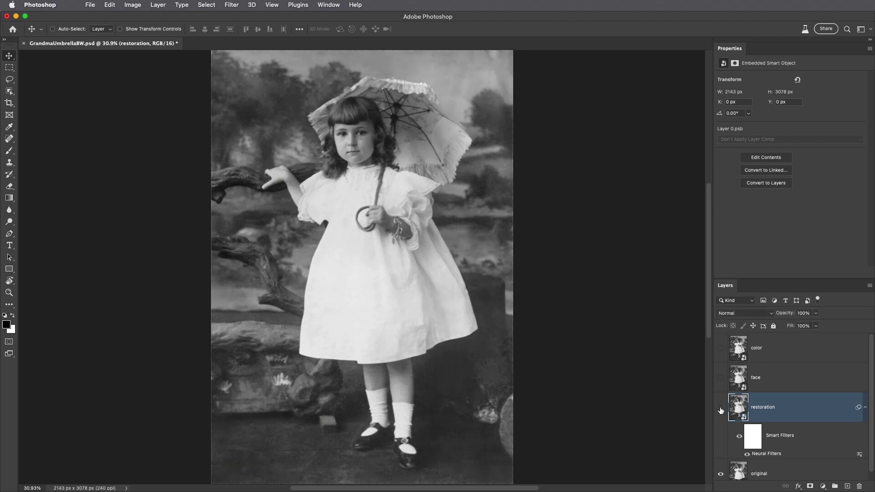
pyautogui.click(721, 410)
pyautogui.click(721, 409)
pyautogui.click(721, 409)
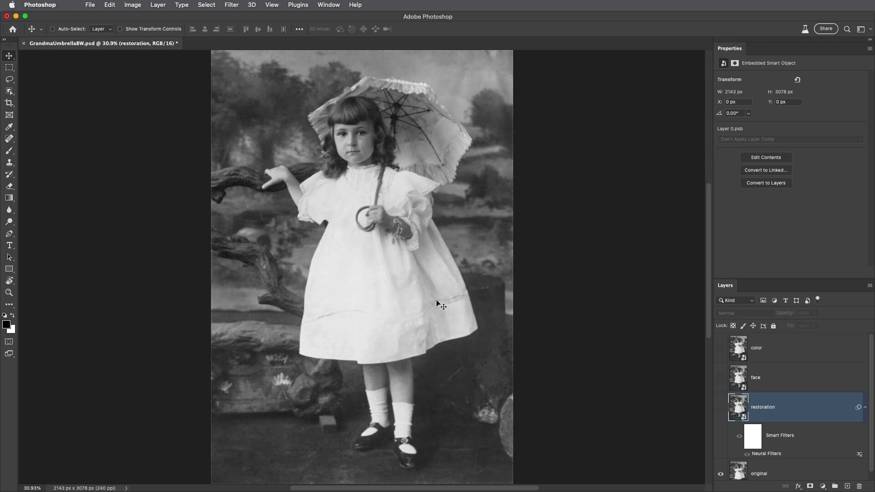
pyautogui.click(720, 408)
# Step: Paint black on the filter mask with a smaller brush along the dress edge
pyautogui.click(752, 438)
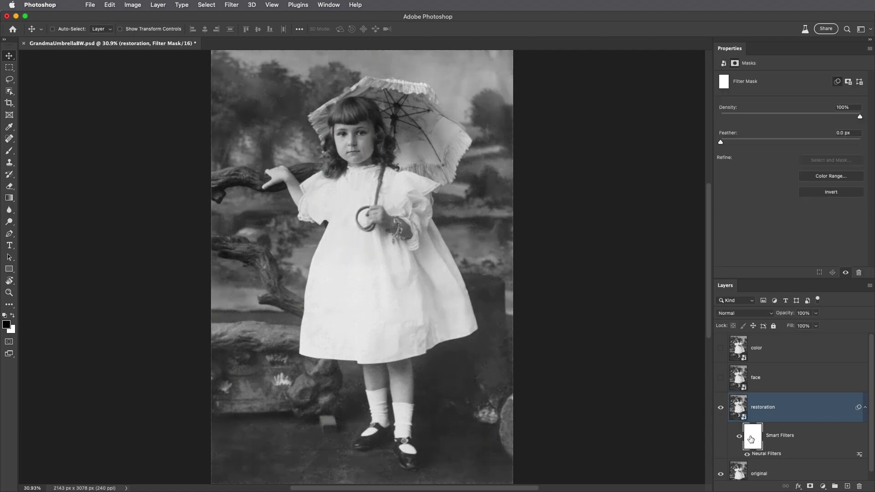
pyautogui.press('b')
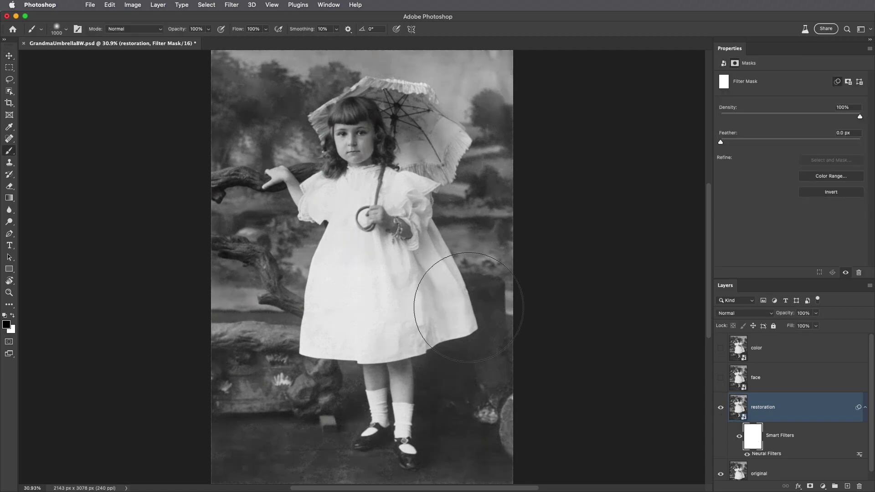
pyautogui.press('[')
pyautogui.press('[')
pyautogui.press('[')
pyautogui.press('[')
pyautogui.press('[')
pyautogui.press('[')
pyautogui.press('[')
pyautogui.press('[')
pyautogui.press('[')
pyautogui.moveTo(468, 294); pyautogui.dragTo(421, 308)
pyautogui.click(720, 409)
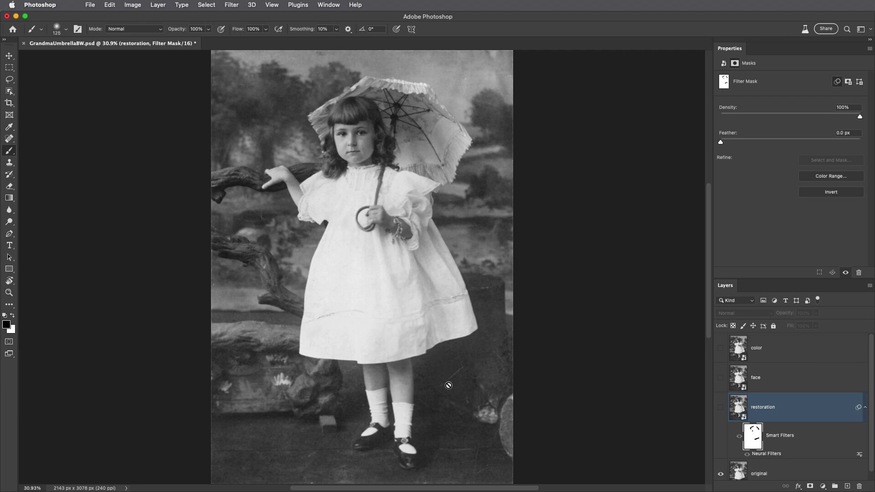
pyautogui.click(720, 407)
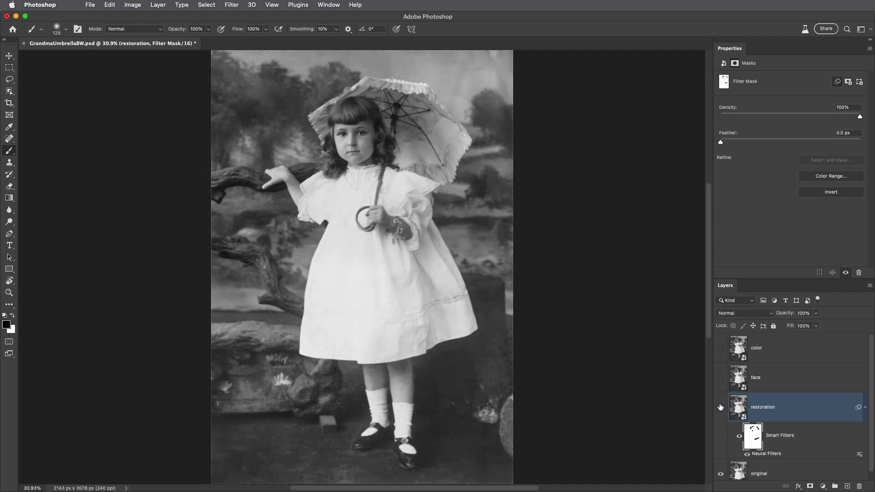
pyautogui.hotkey('ctrl', '1')
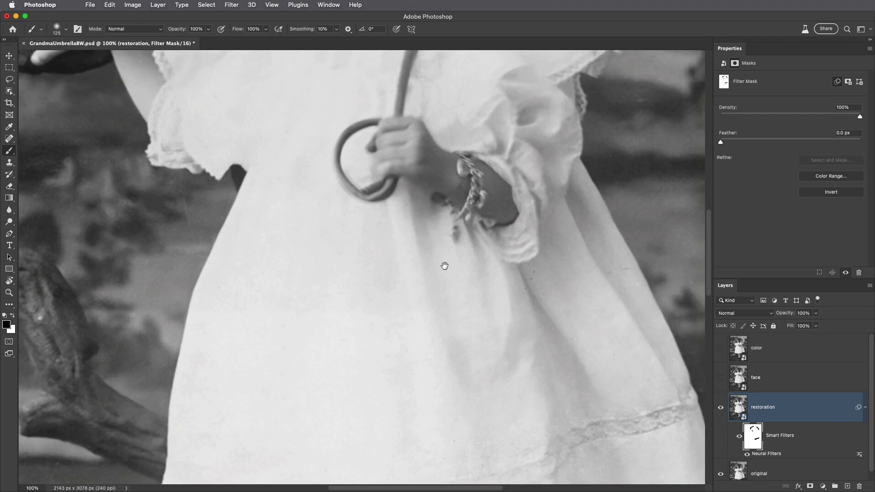
# Step: Pan to the girl's face, then show and select the face layer
pyautogui.moveTo(453, 183); pyautogui.dragTo(454, 393)
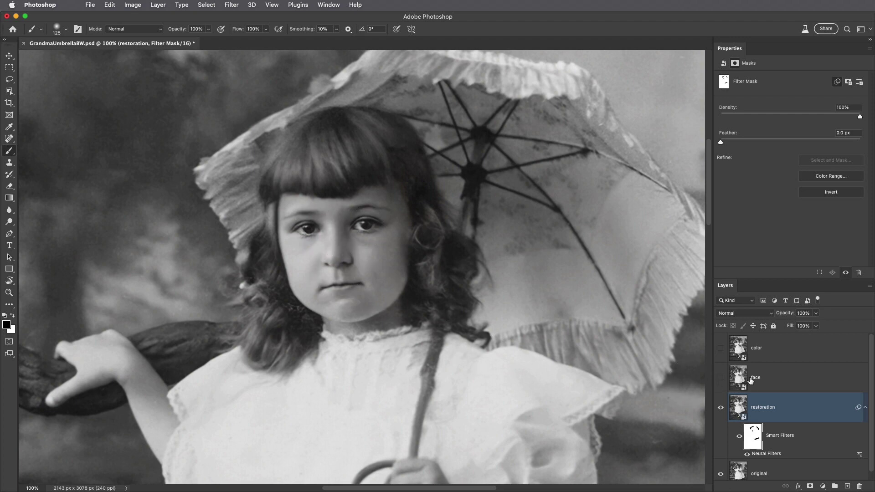
pyautogui.click(721, 377)
pyautogui.click(763, 381)
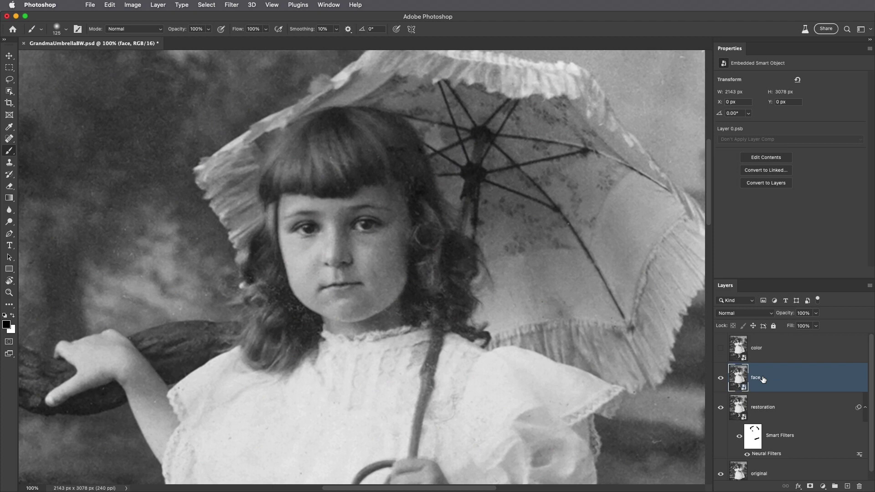
pyautogui.click(232, 5)
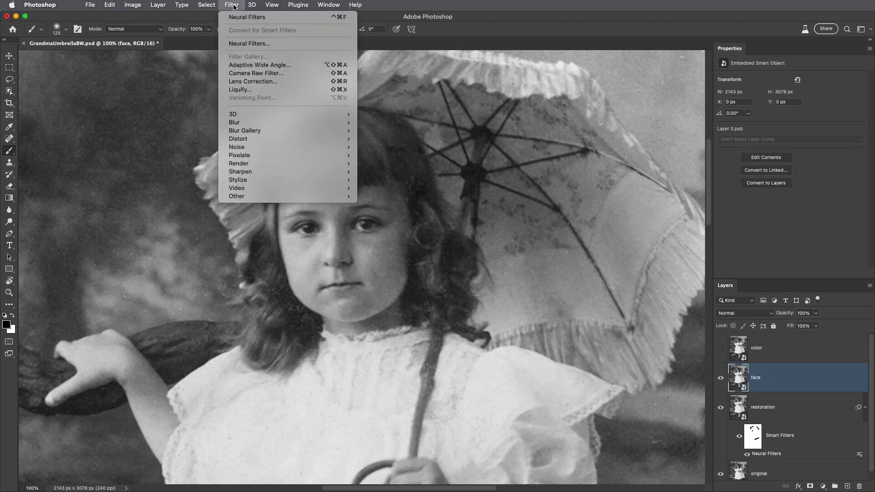
# Step: Apply Photo Restoration to the face layer with Enhance face 90 and Scratch reduction 50
pyautogui.click(249, 44)
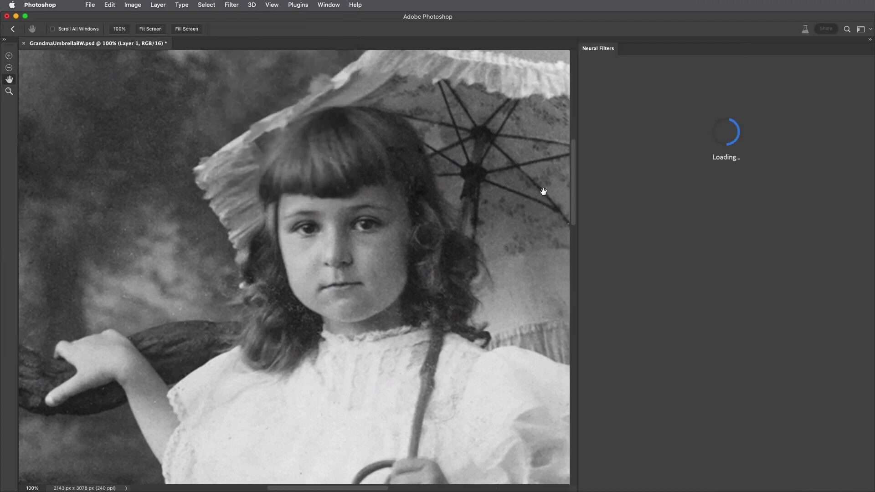
pyautogui.click(684, 390)
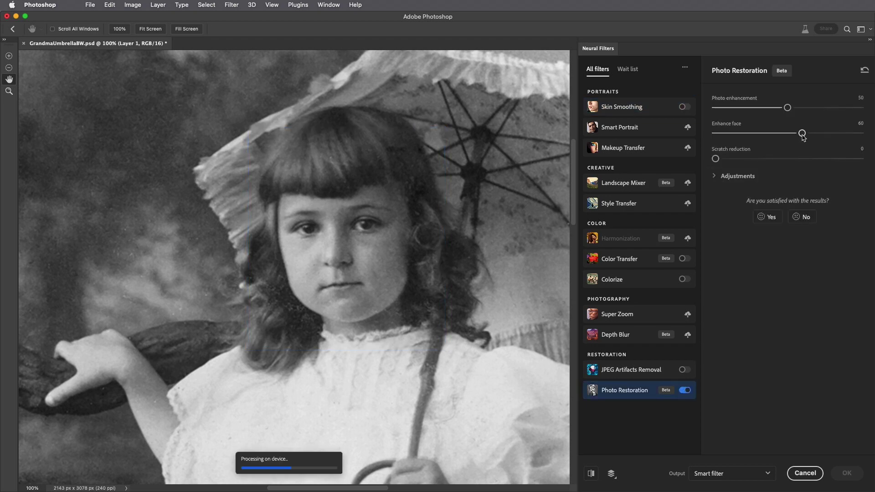
pyautogui.moveTo(802, 134); pyautogui.dragTo(846, 134)
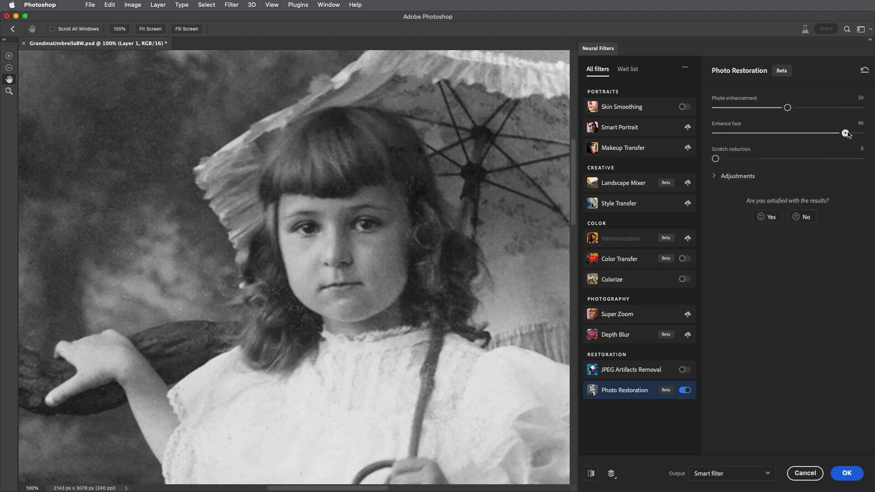
pyautogui.moveTo(716, 159); pyautogui.dragTo(788, 160)
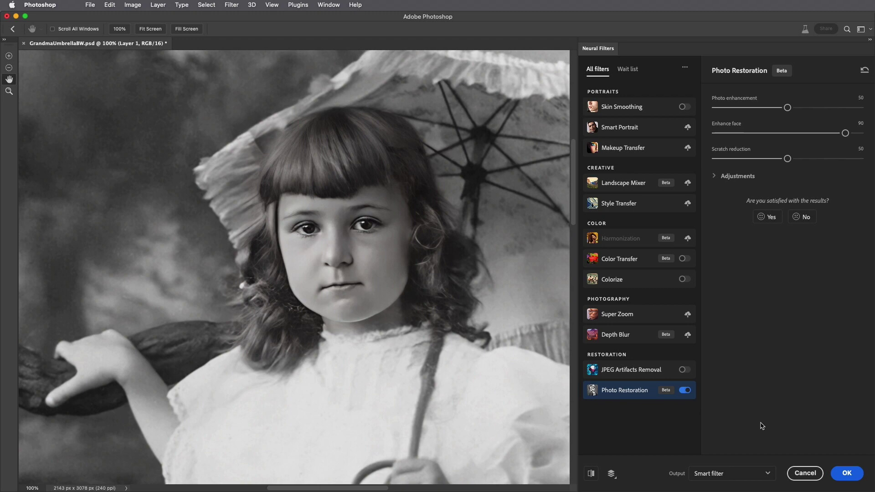
pyautogui.click(846, 473)
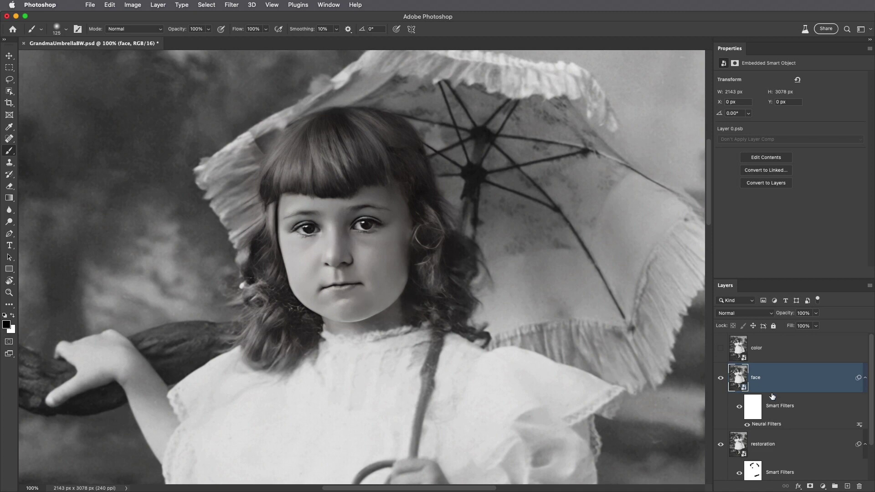
# Step: Add a black mask to the face layer and paint the eye and nose detail back in white
pyautogui.keyDown('alt'); pyautogui.click(809, 485); pyautogui.keyUp('alt')
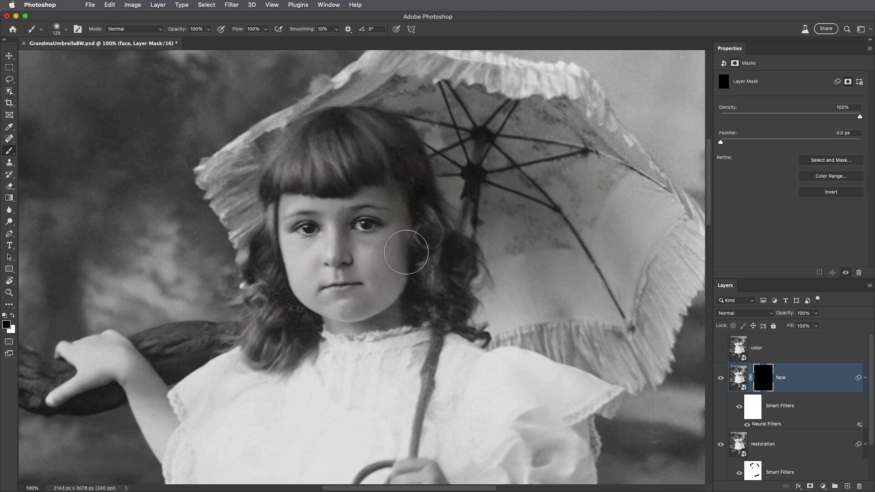
pyautogui.press('[')
pyautogui.press('[')
pyautogui.press('[')
pyautogui.press('x')
pyautogui.moveTo(367, 224); pyautogui.dragTo(298, 229)
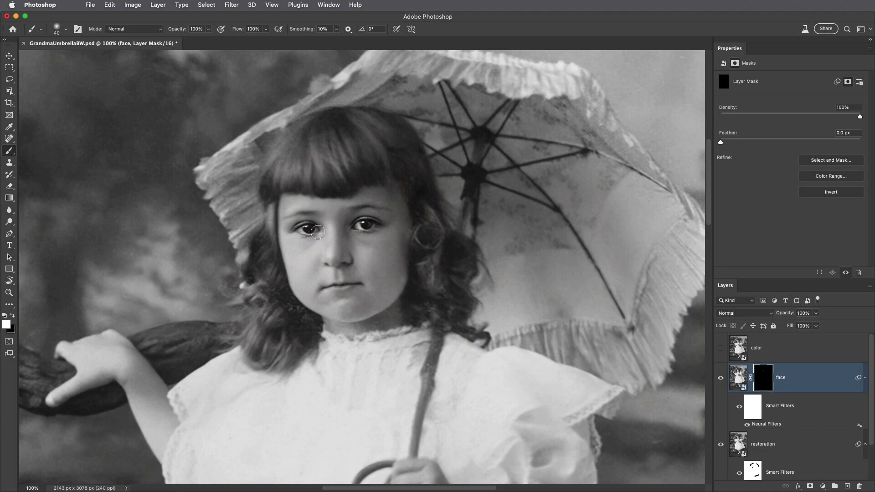
pyautogui.moveTo(329, 261)
pyautogui.mouseDown()
pyautogui.moveTo(341, 262)
pyautogui.moveTo(330, 281)
pyautogui.mouseUp()
pyautogui.press('[')
pyautogui.click(721, 379)
pyautogui.click(721, 379)
# Step: Show and select the color layer and set its blend mode to Color
pyautogui.click(721, 349)
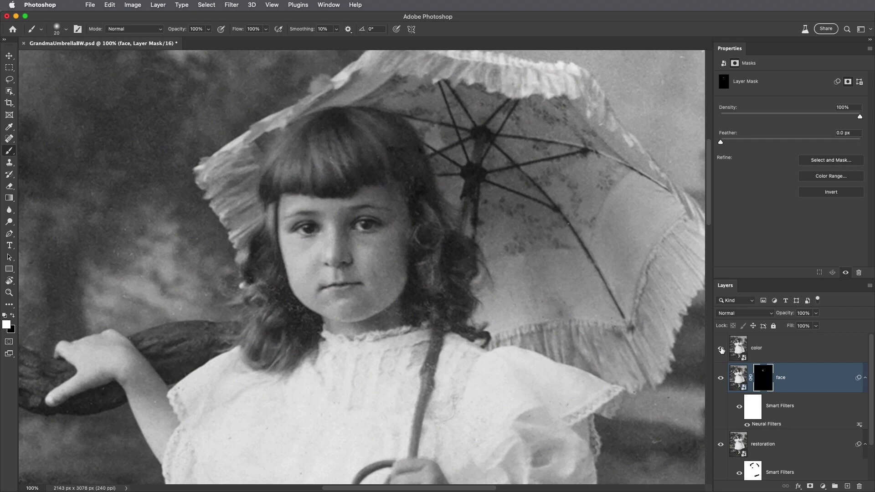
pyautogui.click(758, 349)
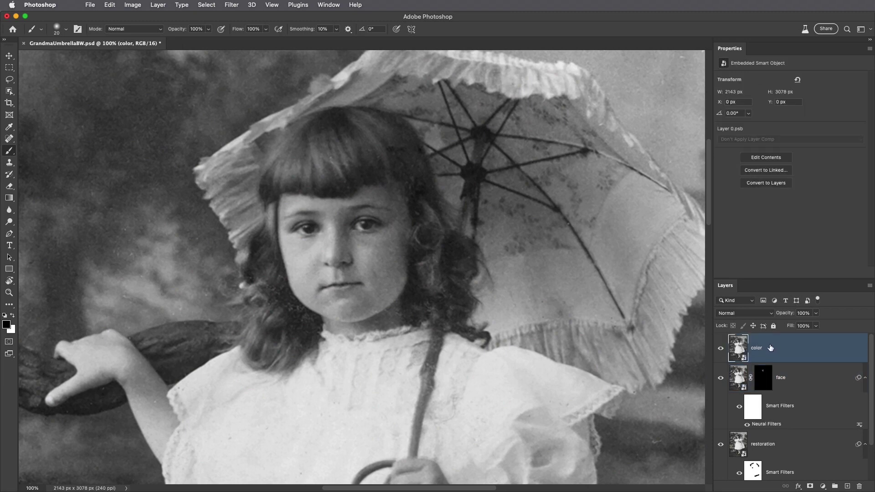
pyautogui.click(758, 313)
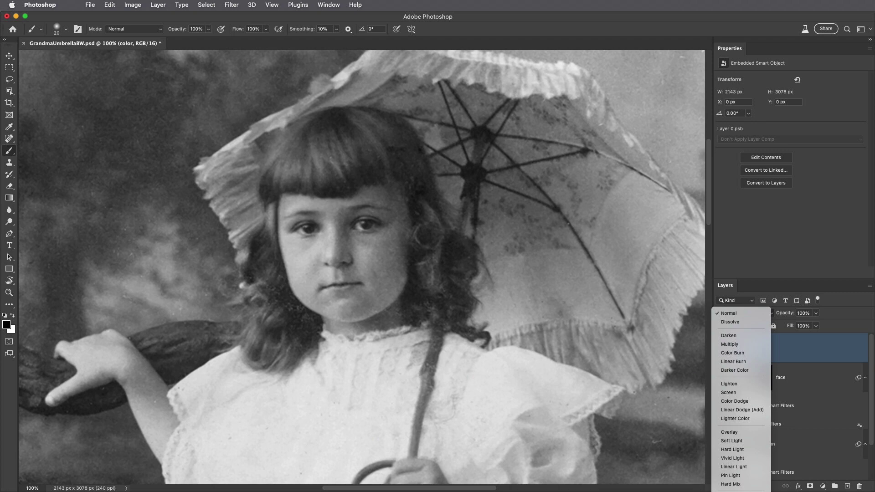
pyautogui.click(735, 487)
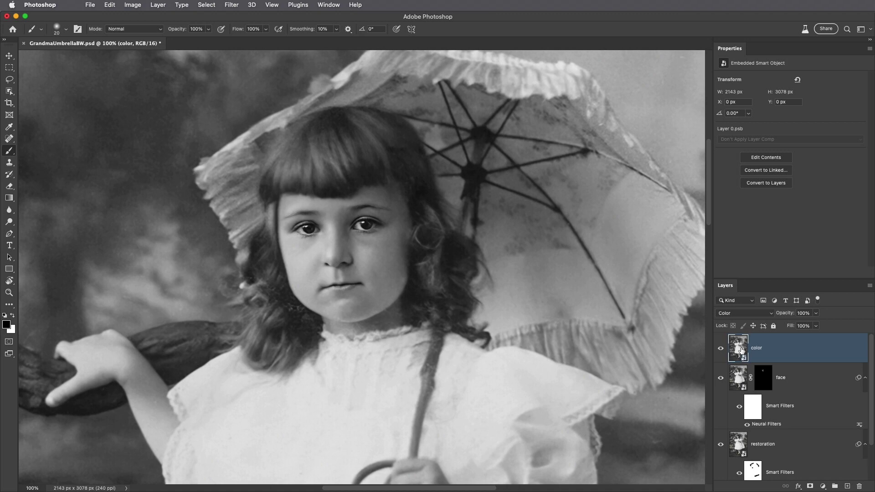
# Step: Enable the Colorize neural filter, fit the photo on screen, and keep profile None
pyautogui.click(232, 5)
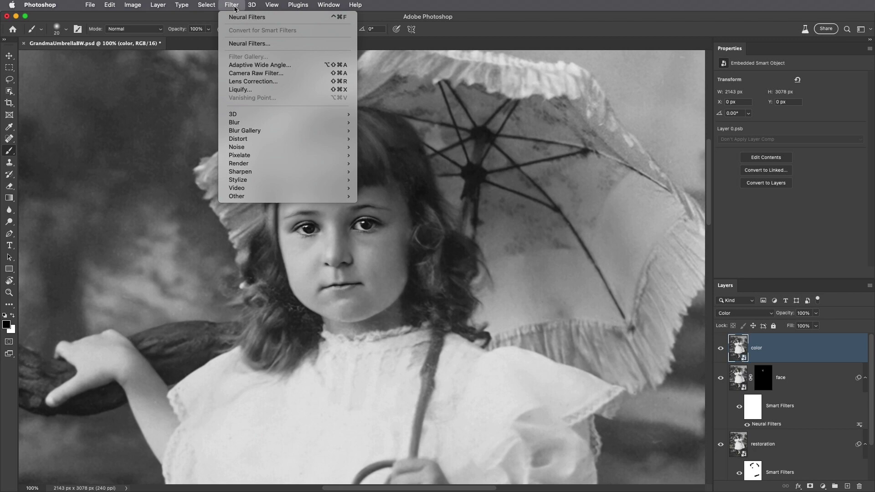
pyautogui.click(250, 43)
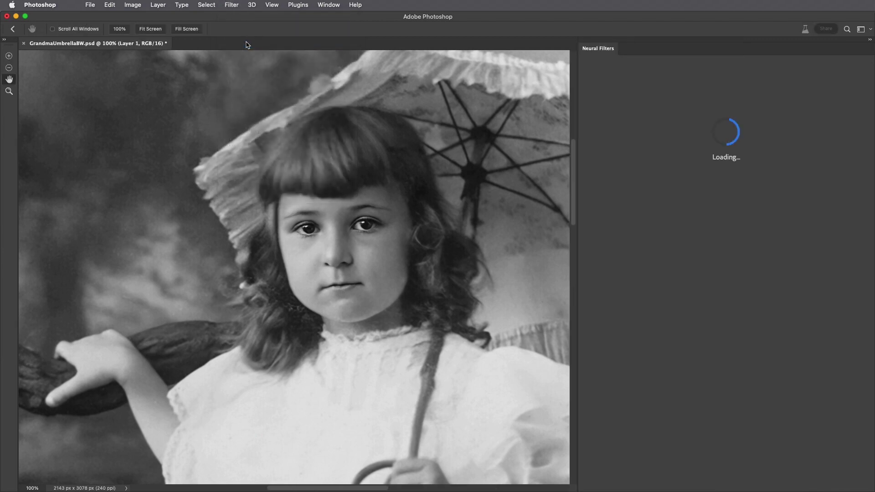
pyautogui.click(682, 278)
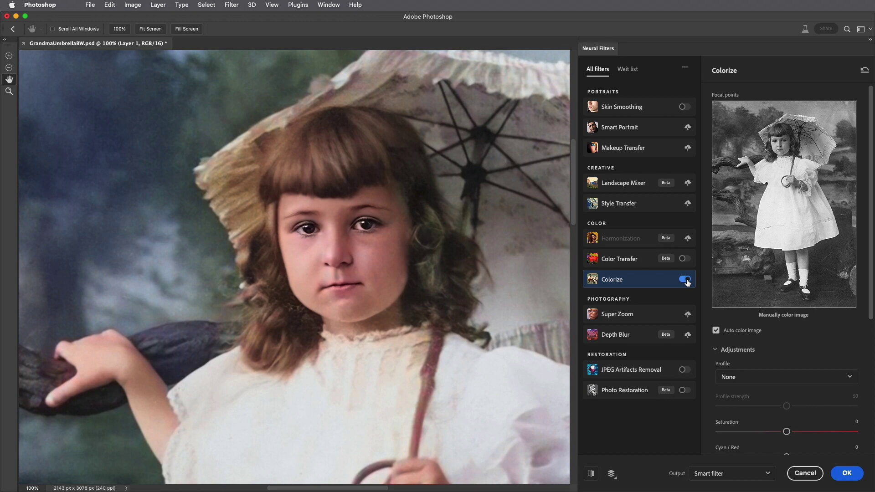
pyautogui.press('super+0')
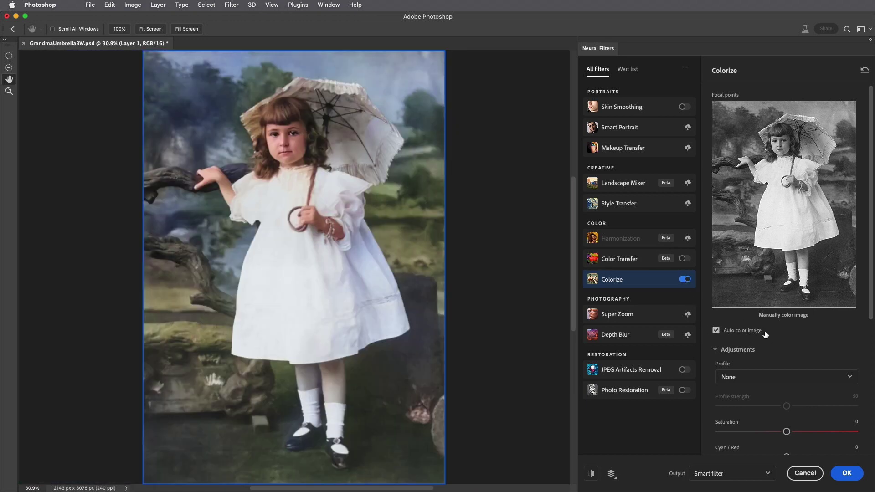
pyautogui.scroll(-3, 772, 332)
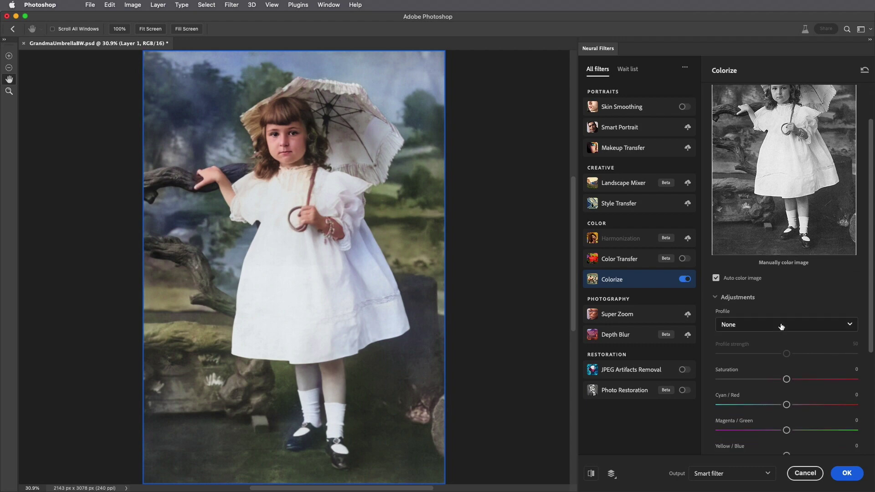
pyautogui.scroll(-2, 781, 326)
pyautogui.click(754, 280)
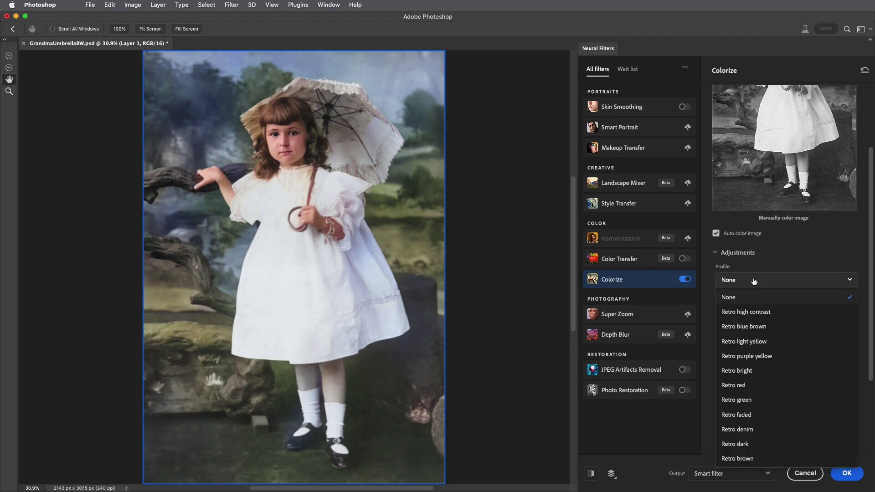
pyautogui.click(754, 281)
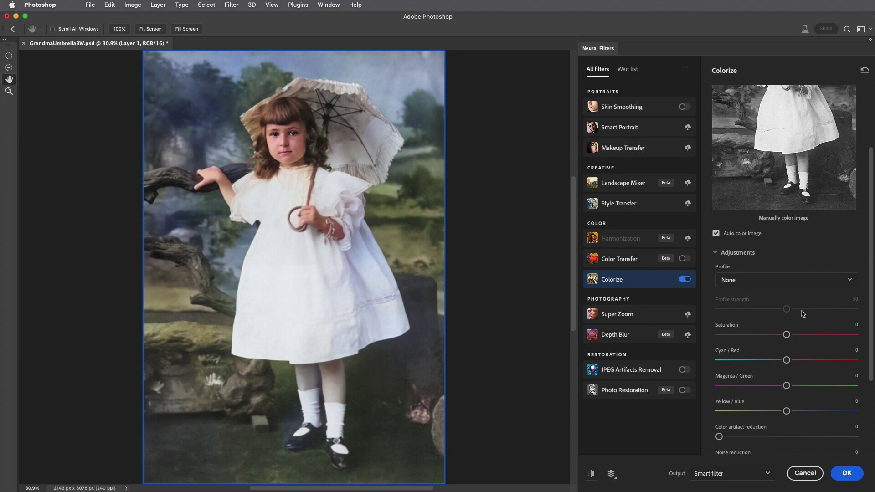
pyautogui.scroll(-1, 756, 303)
pyautogui.scroll(-1, 756, 303)
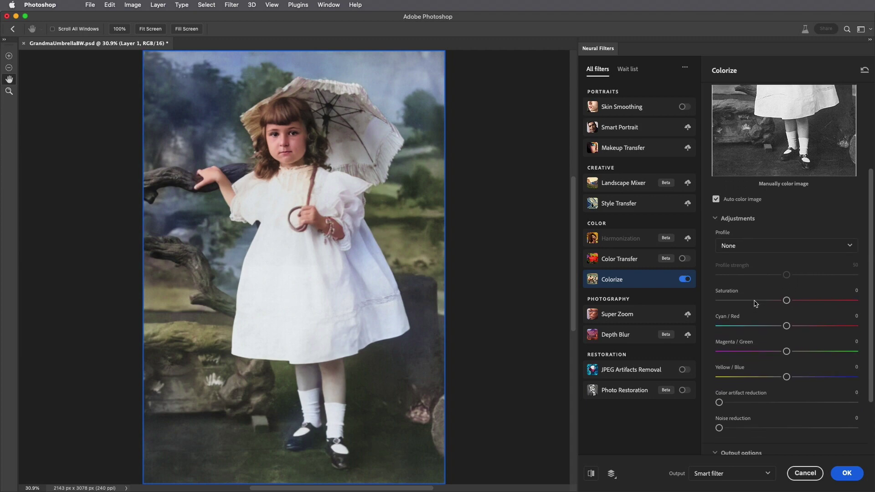
pyautogui.scroll(-1, 752, 301)
pyautogui.scroll(3, 751, 322)
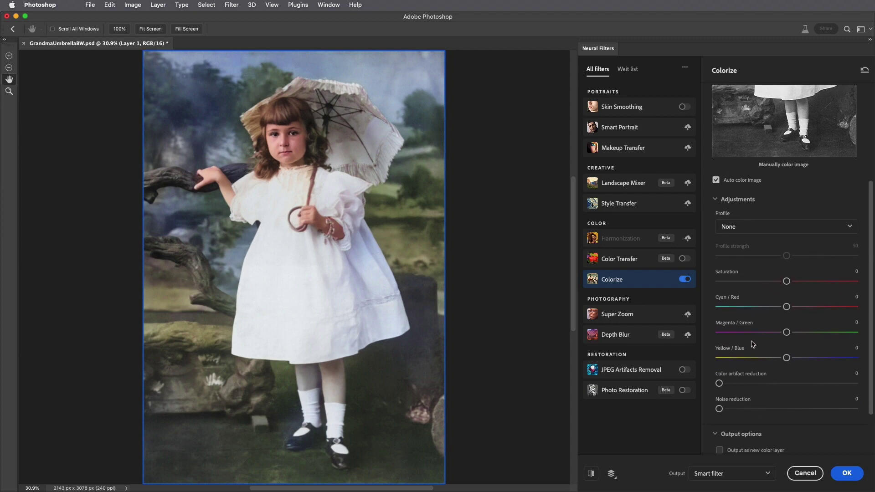
pyautogui.scroll(2, 751, 335)
pyautogui.scroll(3, 750, 335)
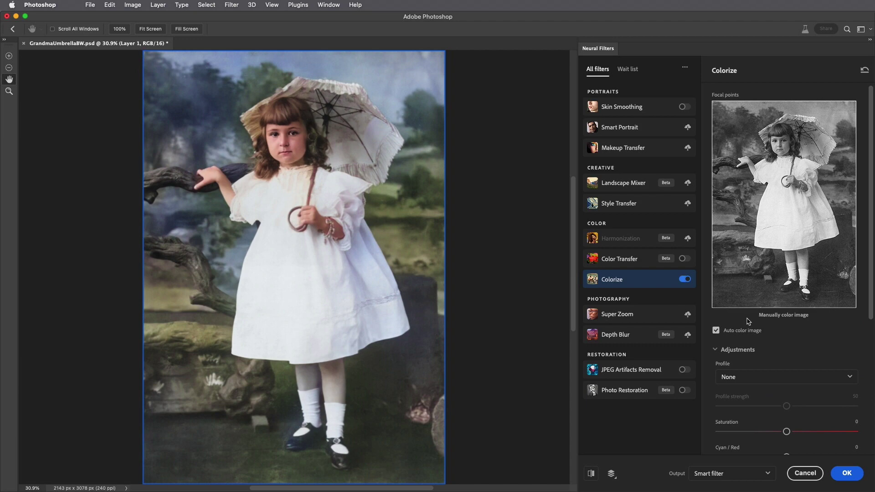
# Step: Add a dark green colour focal point in the background
pyautogui.click(742, 132)
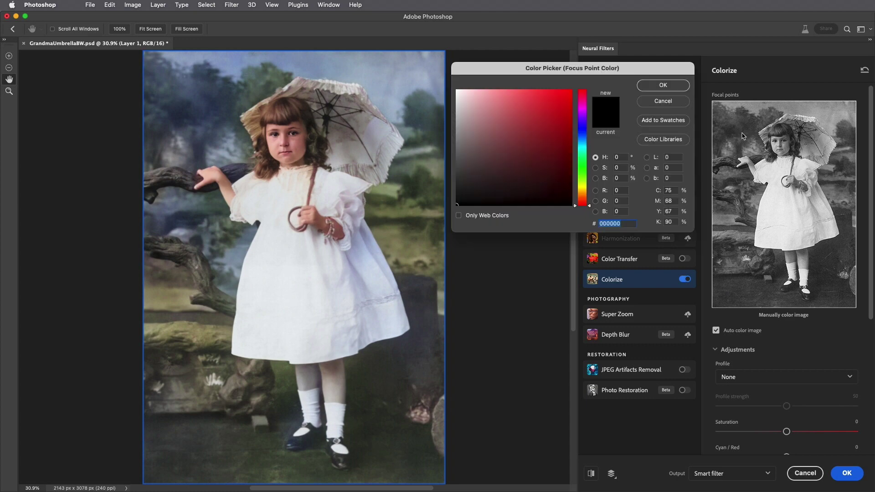
pyautogui.click(582, 168)
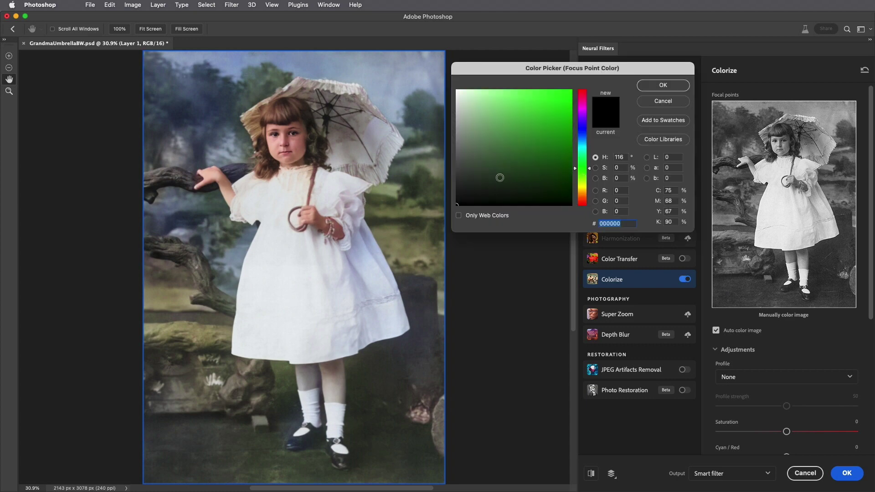
pyautogui.click(500, 177)
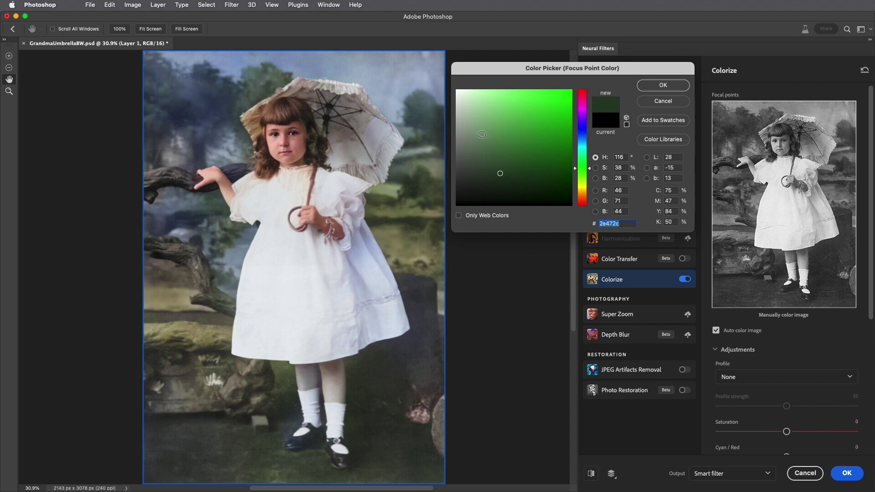
pyautogui.click(659, 90)
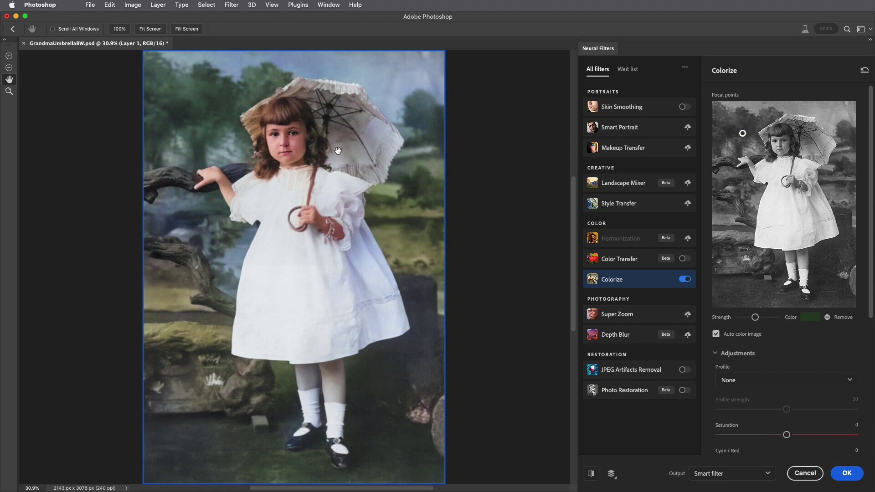
# Step: Add a duller, darker green focal point beside the girl's head
pyautogui.click(763, 136)
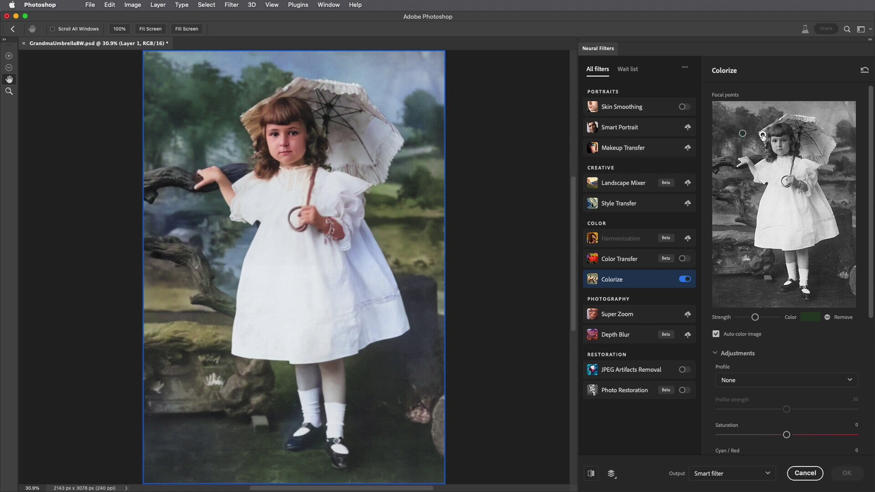
pyautogui.click(810, 318)
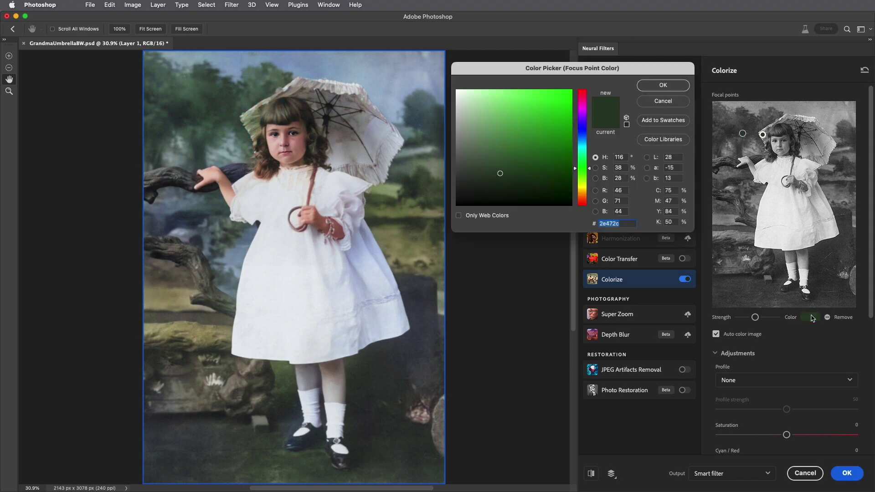
pyautogui.click(473, 180)
pyautogui.moveTo(474, 179); pyautogui.dragTo(466, 181)
pyautogui.moveTo(590, 171); pyautogui.dragTo(592, 192)
pyautogui.click(663, 85)
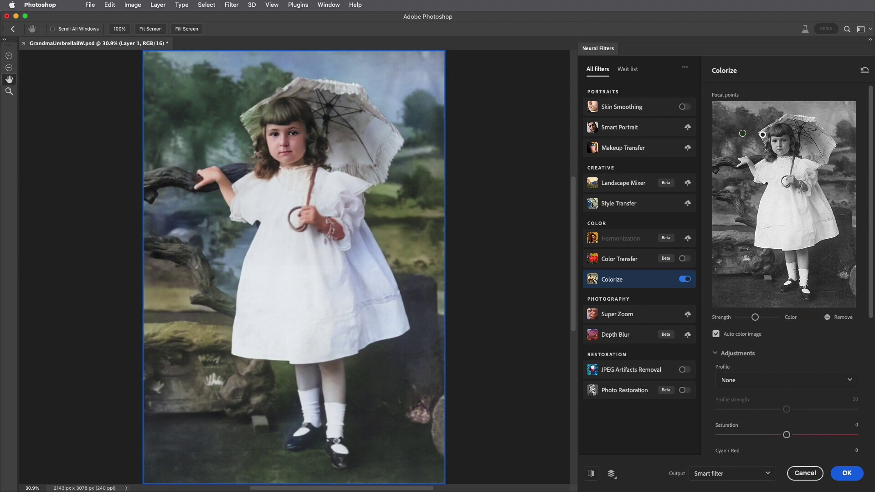
# Step: Add a dark brown focal point on the tree branch
pyautogui.click(726, 160)
pyautogui.click(811, 317)
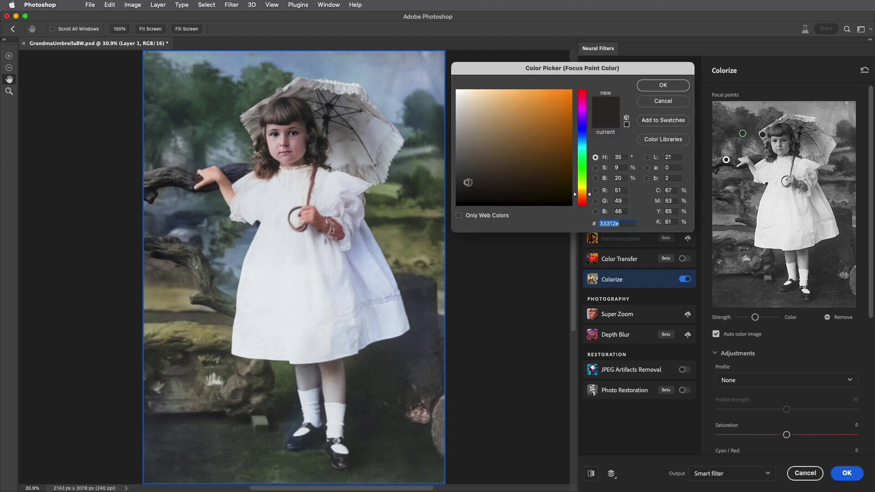
pyautogui.moveTo(470, 183); pyautogui.dragTo(509, 179)
pyautogui.click(664, 85)
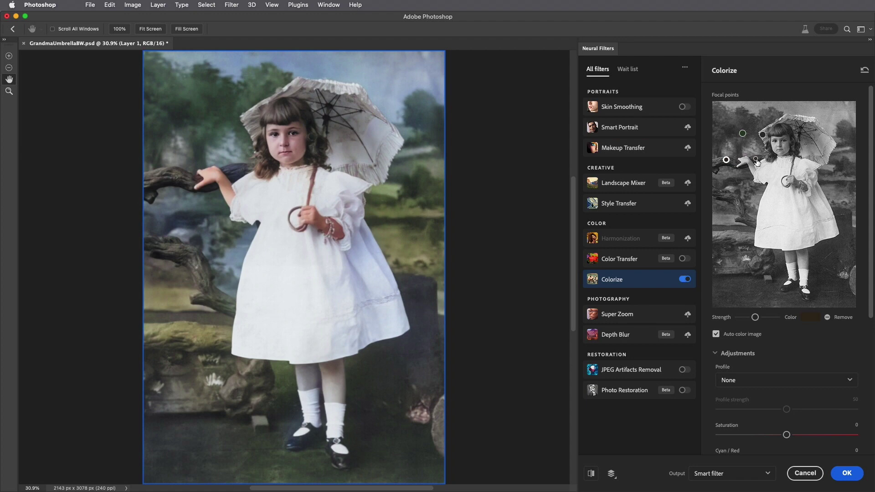
# Step: Add focal points at the hand, ground and legs, one coloured warmer brown
pyautogui.click(757, 159)
pyautogui.click(761, 295)
pyautogui.click(834, 296)
pyautogui.click(791, 259)
pyautogui.click(810, 317)
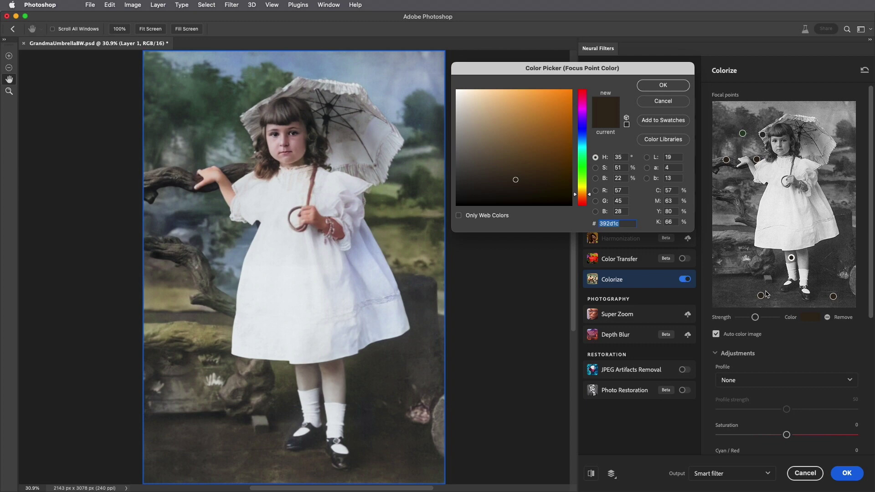
pyautogui.click(523, 167)
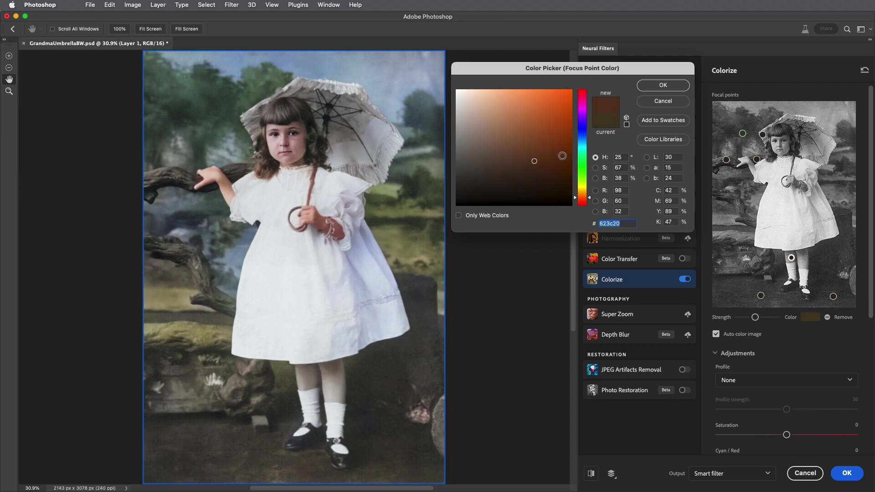
pyautogui.click(663, 85)
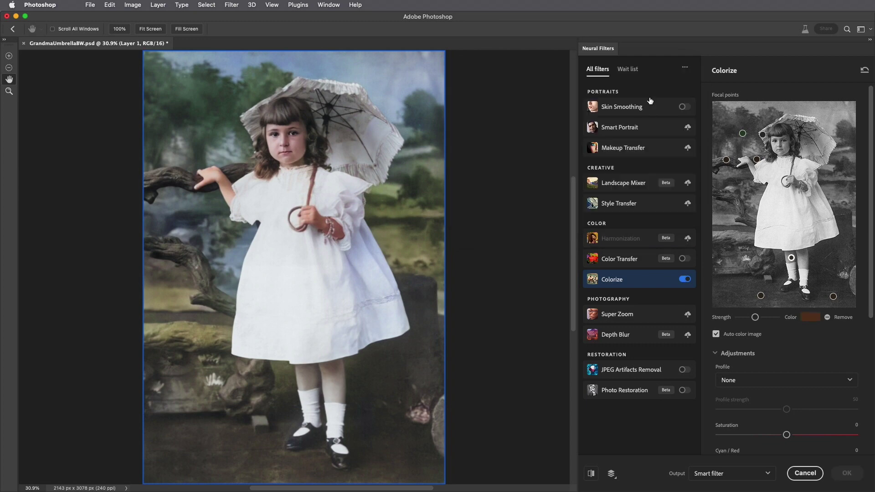
pyautogui.click(804, 258)
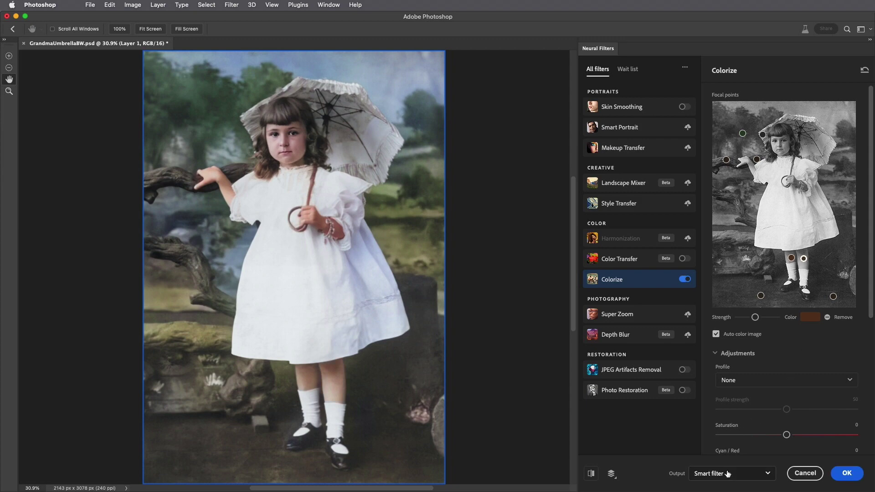
# Step: Apply Colorize as a smart filter, then target its mask with black as the paint colour
pyautogui.click(841, 473)
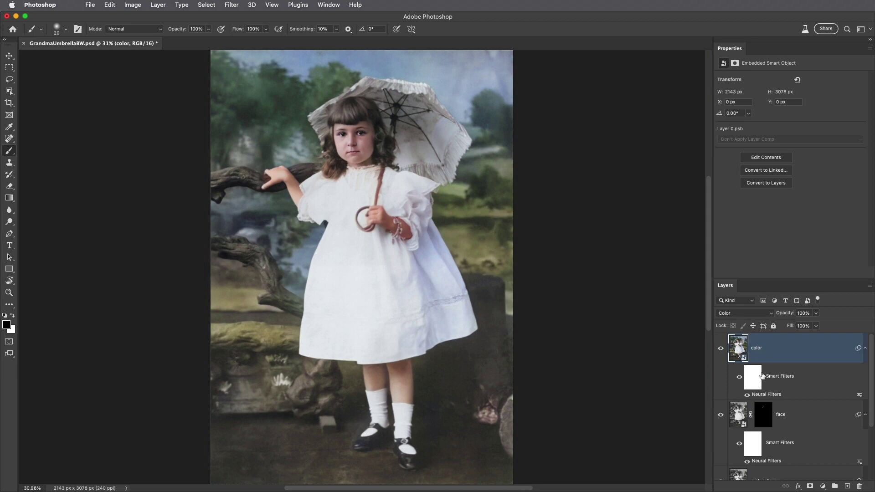
pyautogui.click(753, 376)
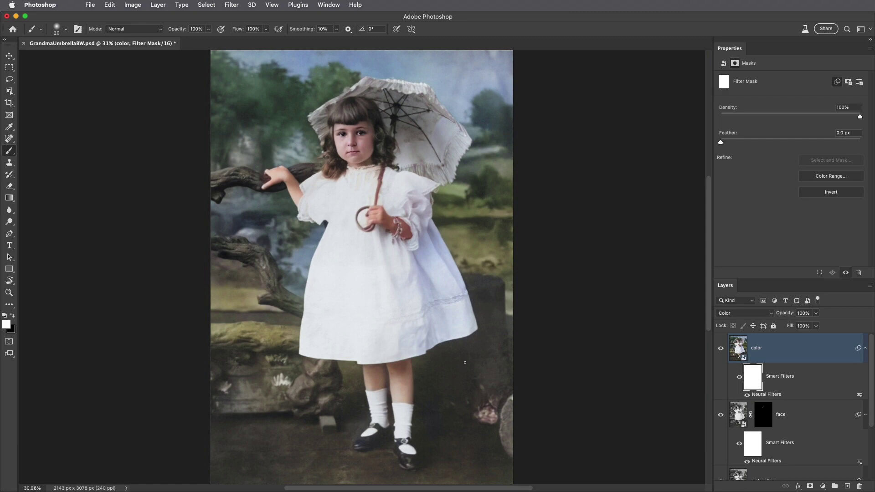
pyautogui.press('x')
# Step: Paint out the colour over the pink flowers and the girl's shoes with a larger brush
pyautogui.press(']')
pyautogui.press(']')
pyautogui.press(']')
pyautogui.moveTo(479, 403); pyautogui.dragTo(487, 415)
pyautogui.moveTo(372, 436); pyautogui.dragTo(410, 455)
pyautogui.press('u')
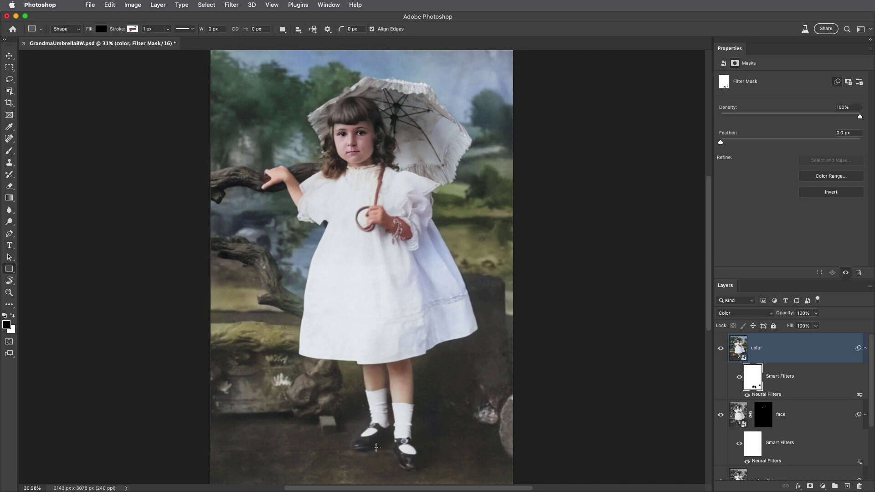
# Step: Draw a white-filled rectangle inset inside the photo edges
pyautogui.click(102, 29)
pyautogui.press('x')
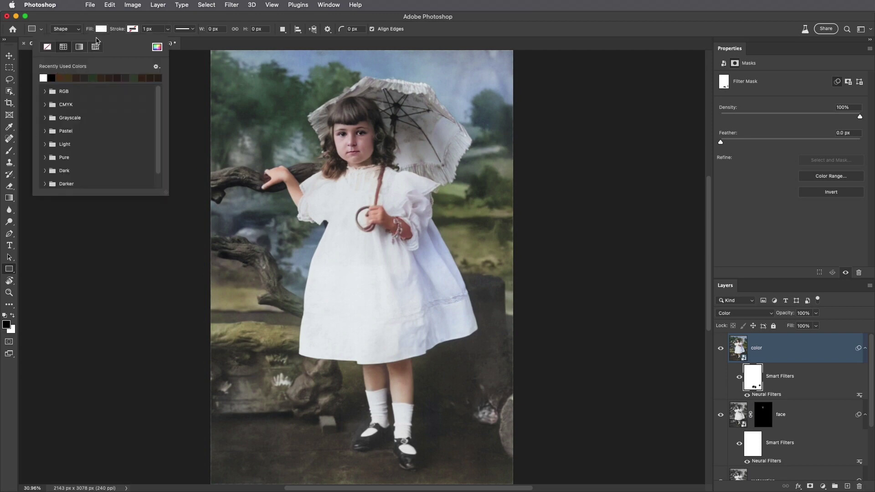
pyautogui.click(48, 47)
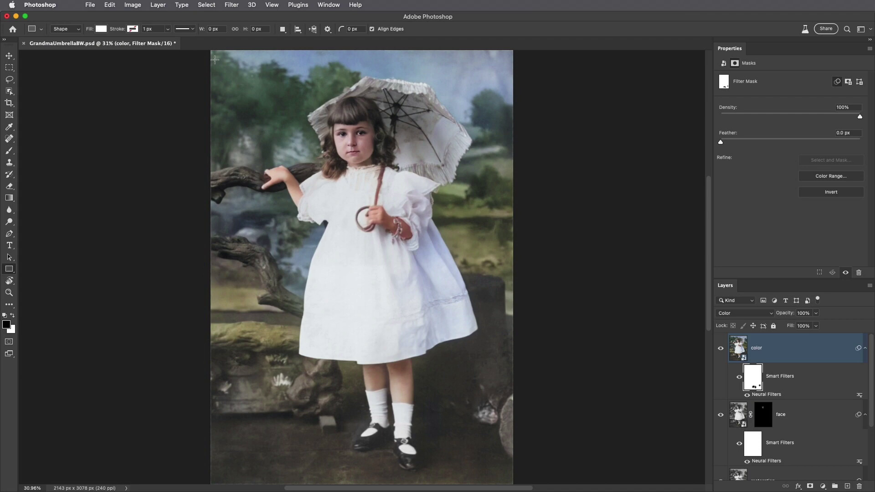
pyautogui.moveTo(218, 57); pyautogui.dragTo(508, 472)
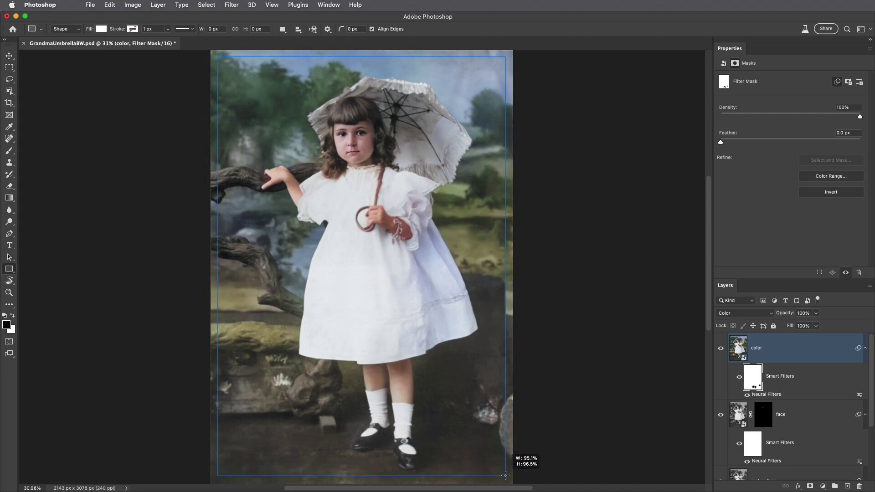
pyautogui.moveTo(507, 471); pyautogui.dragTo(505, 476)
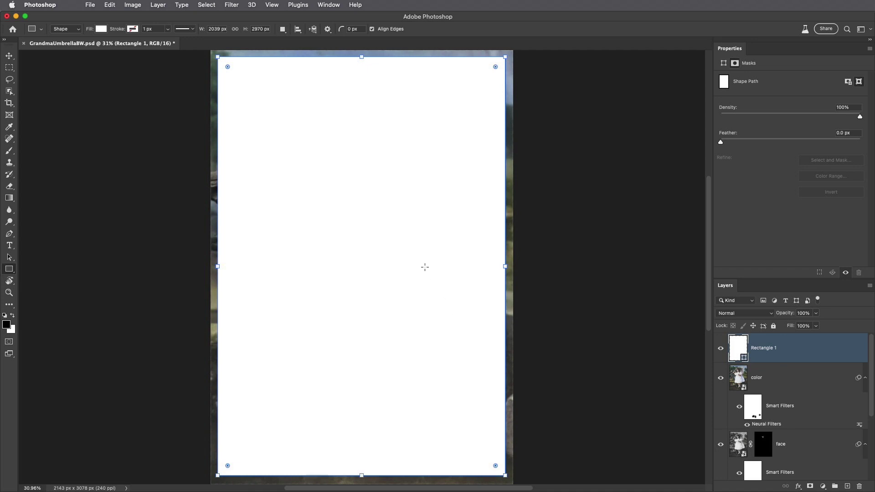
# Step: Subtract the rectangle to leave a border, round its corners, and feather it 3.7 px
pyautogui.click(283, 28)
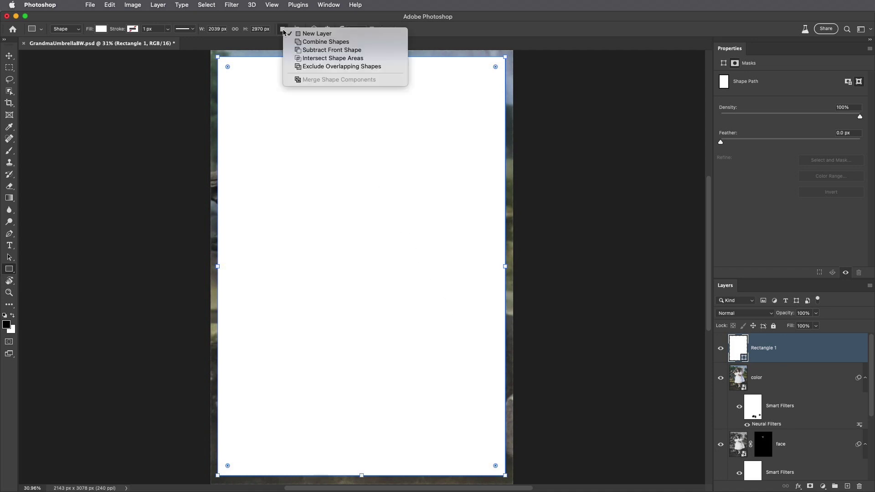
pyautogui.click(332, 50)
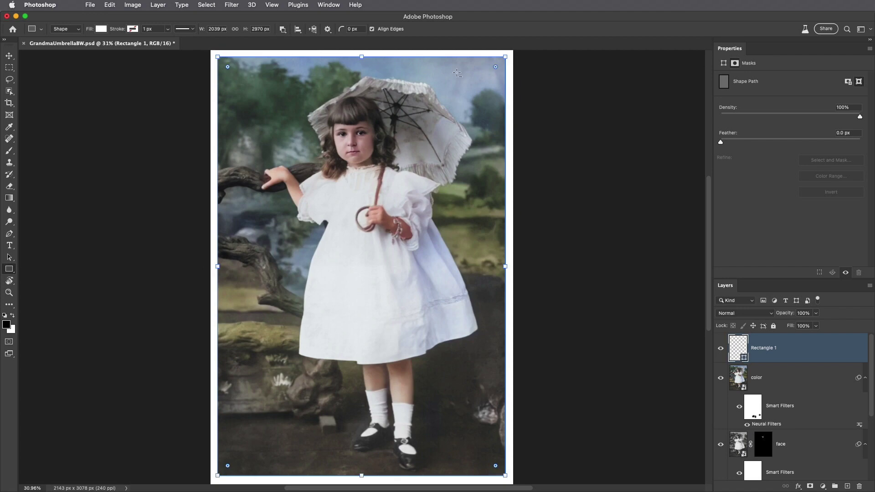
pyautogui.moveTo(497, 67); pyautogui.dragTo(489, 75)
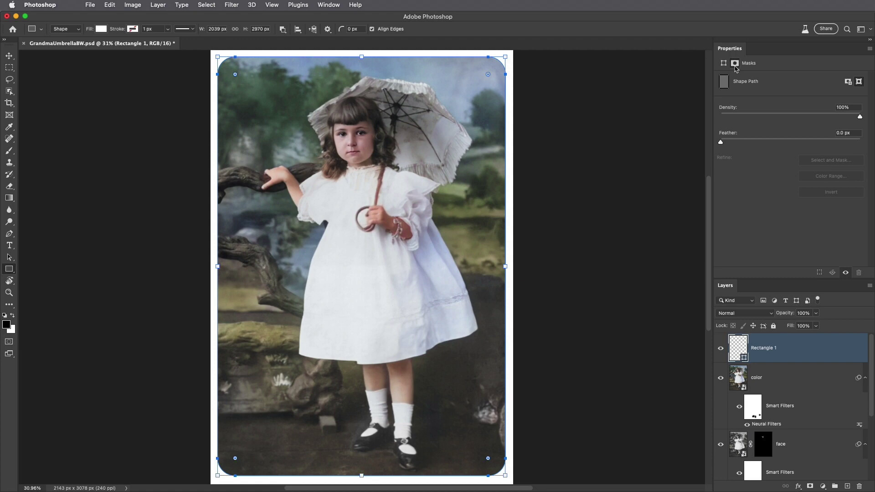
pyautogui.moveTo(720, 142); pyautogui.dragTo(750, 141)
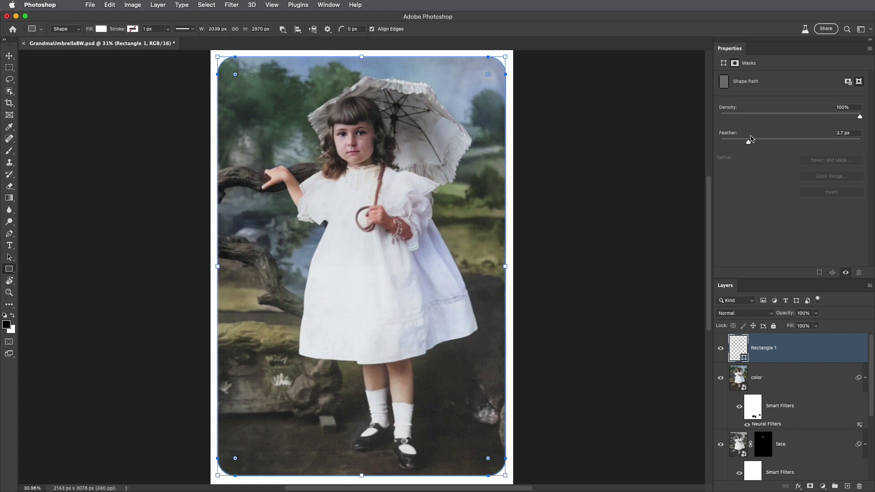
pyautogui.scroll(-5, 776, 397)
pyautogui.scroll(-3, 776, 411)
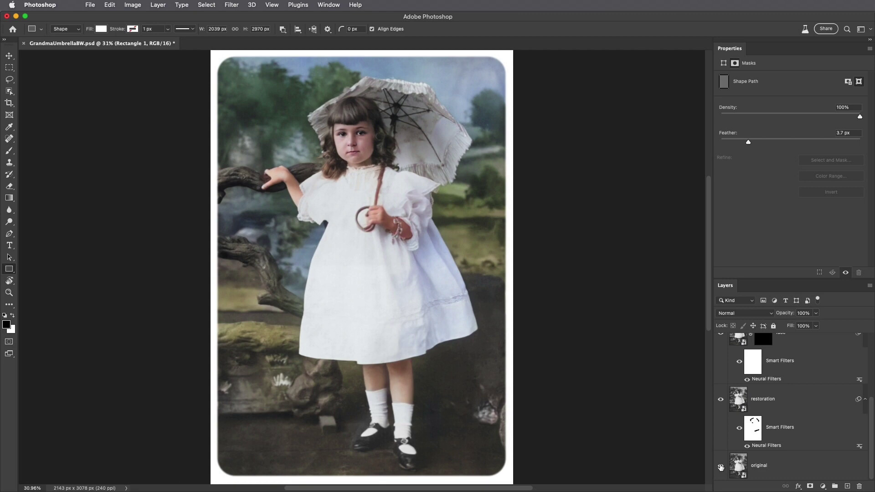
pyautogui.keyDown('alt'); pyautogui.click(720, 467); pyautogui.keyUp('alt')
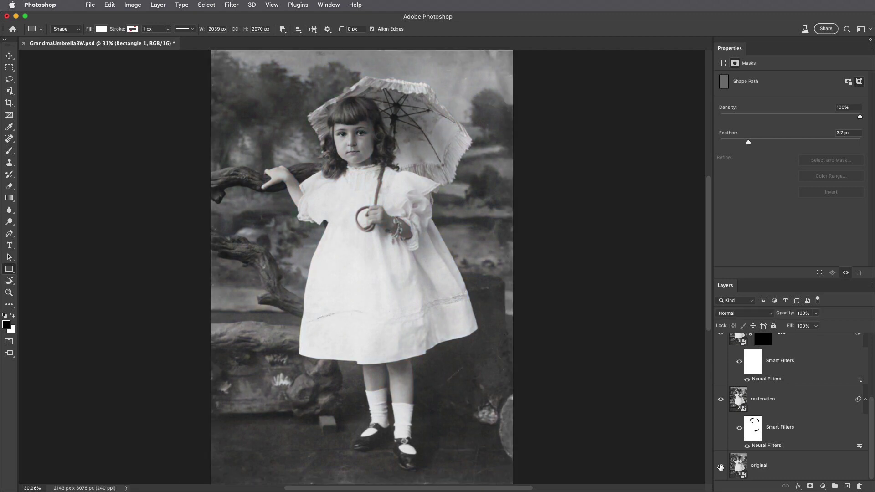
pyautogui.keyDown('alt'); pyautogui.click(720, 467); pyautogui.keyUp('alt')
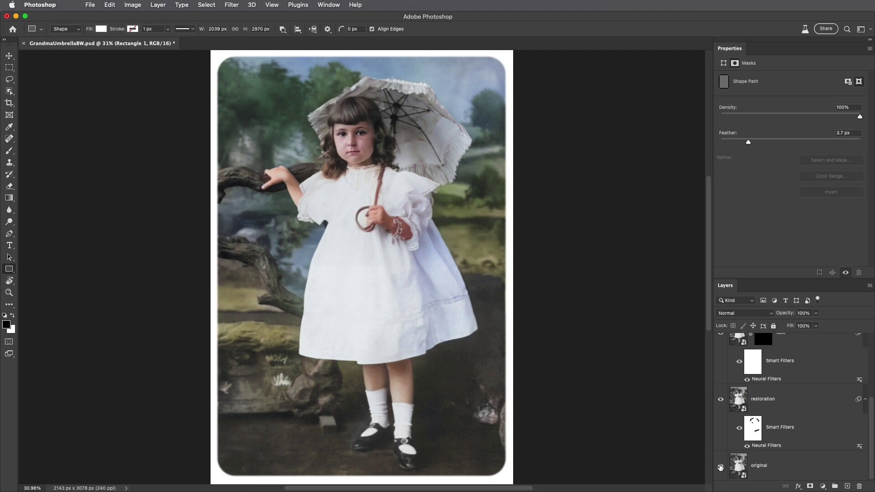